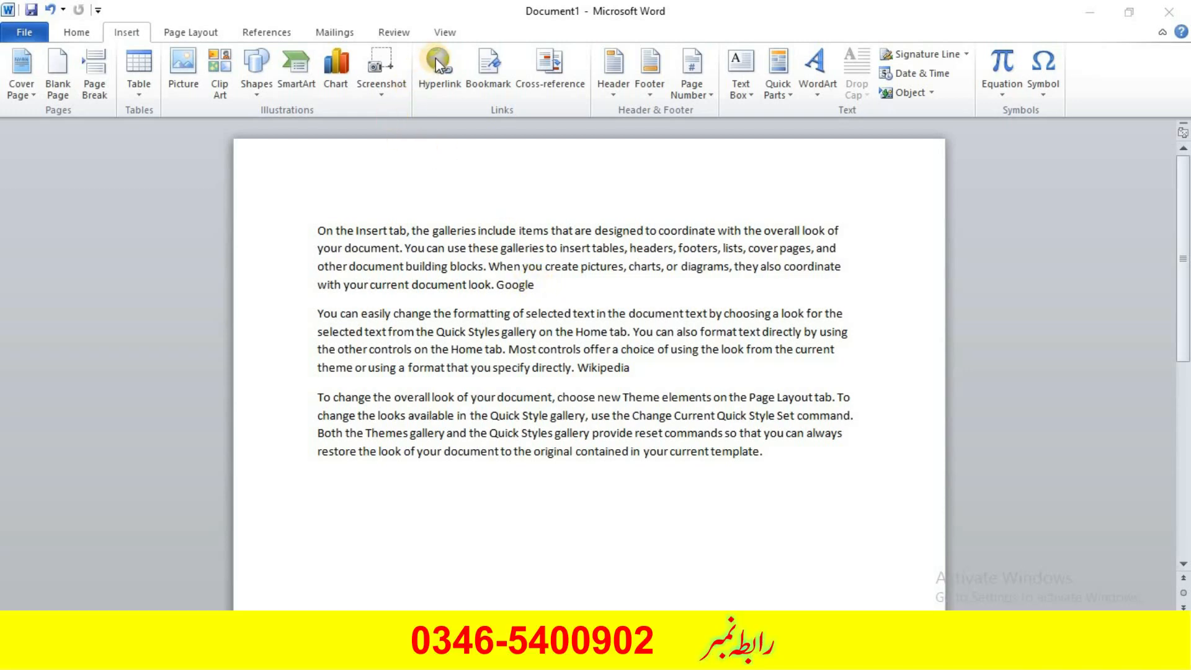
pyautogui.click(515, 289)
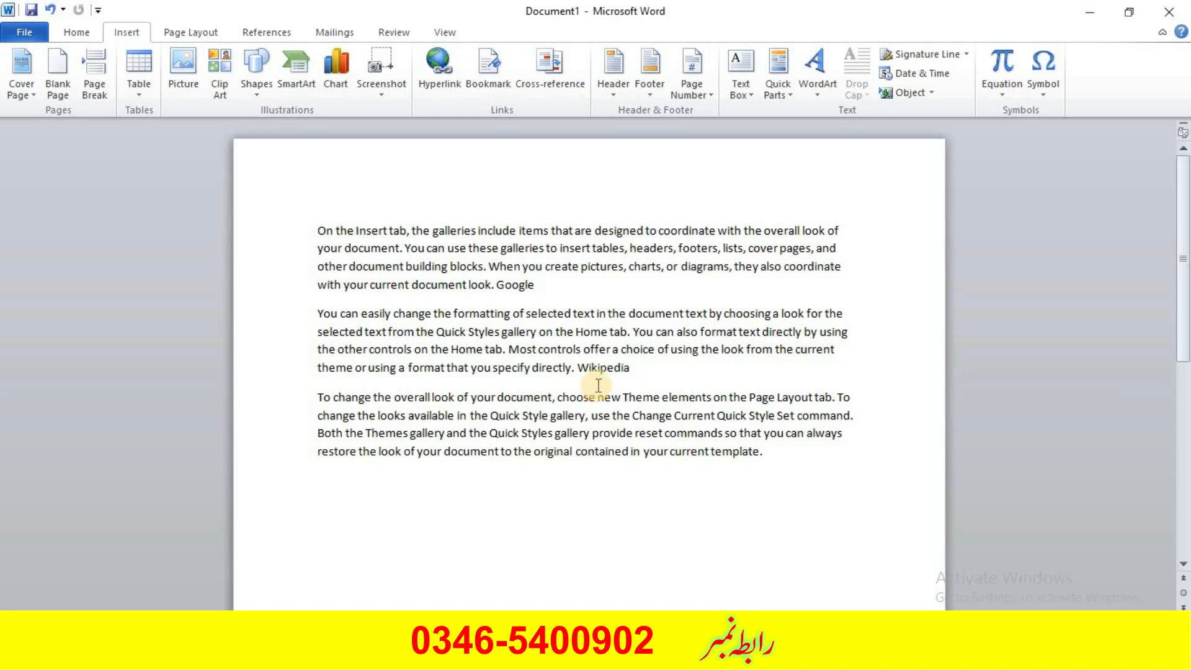
pyautogui.moveTo(537, 284); pyautogui.dragTo(495, 287)
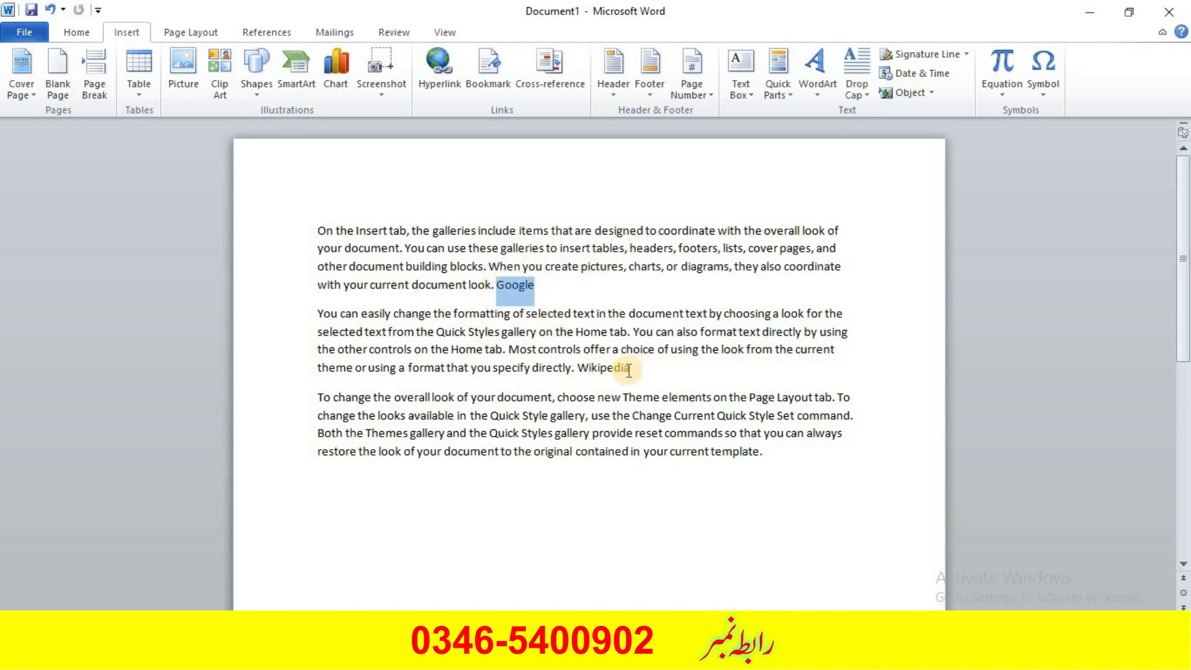
pyautogui.moveTo(629, 369); pyautogui.dragTo(578, 366)
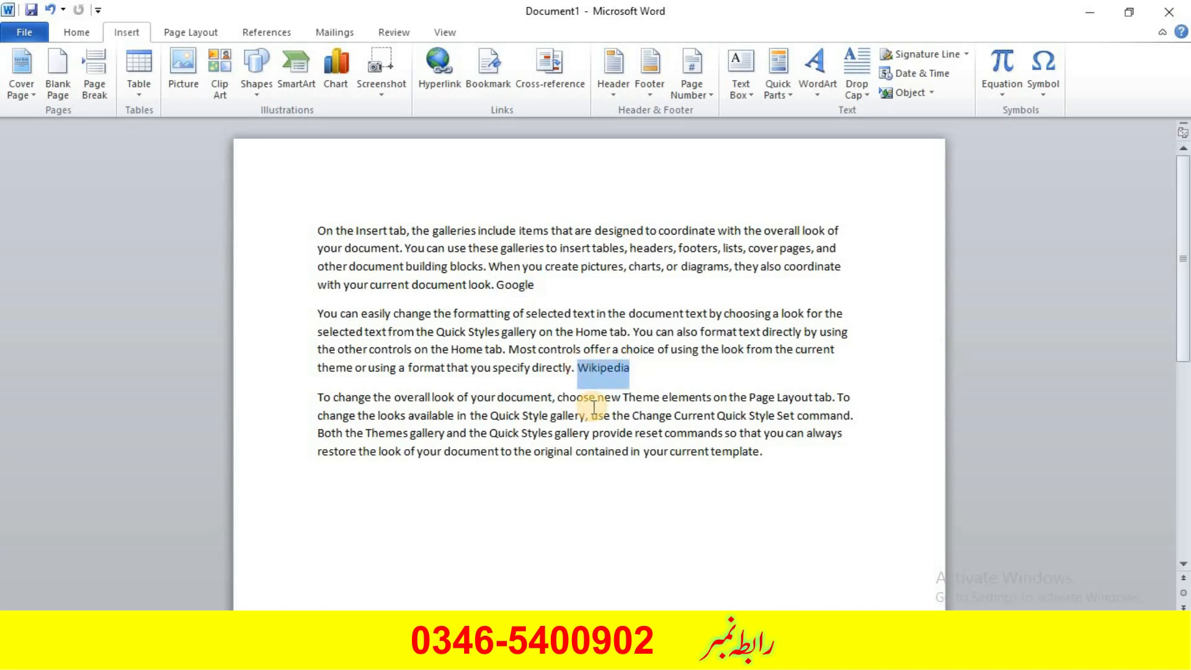
pyautogui.moveTo(490, 284); pyautogui.dragTo(318, 231)
pyautogui.click(542, 284)
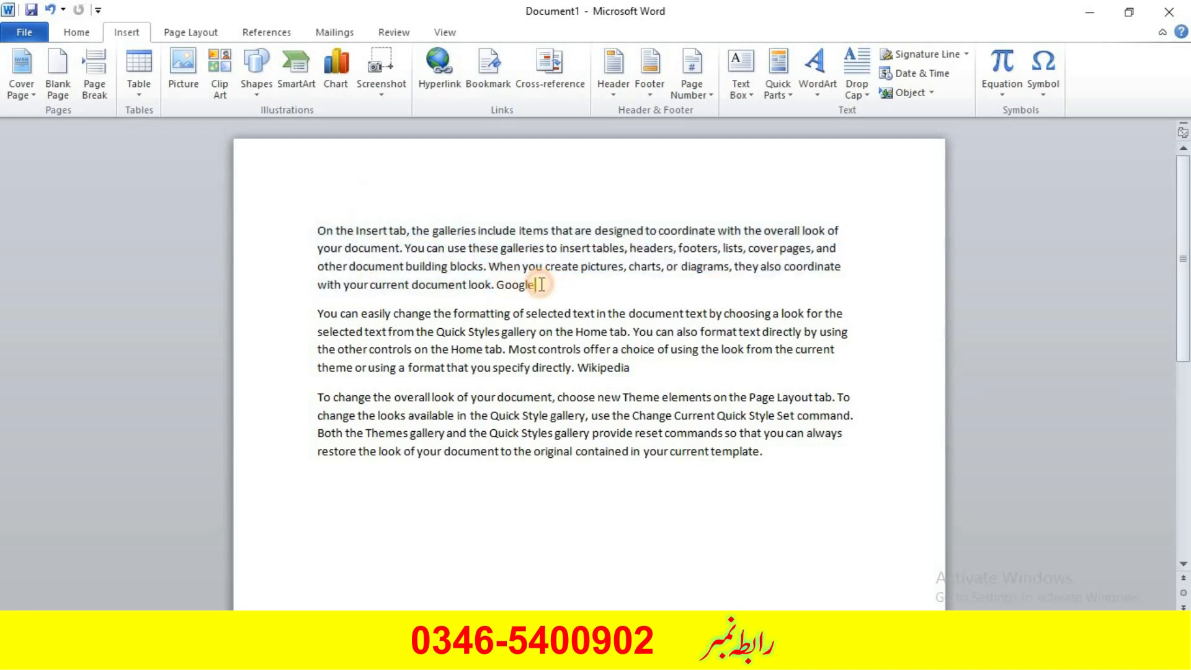
pyautogui.moveTo(628, 367); pyautogui.dragTo(571, 367)
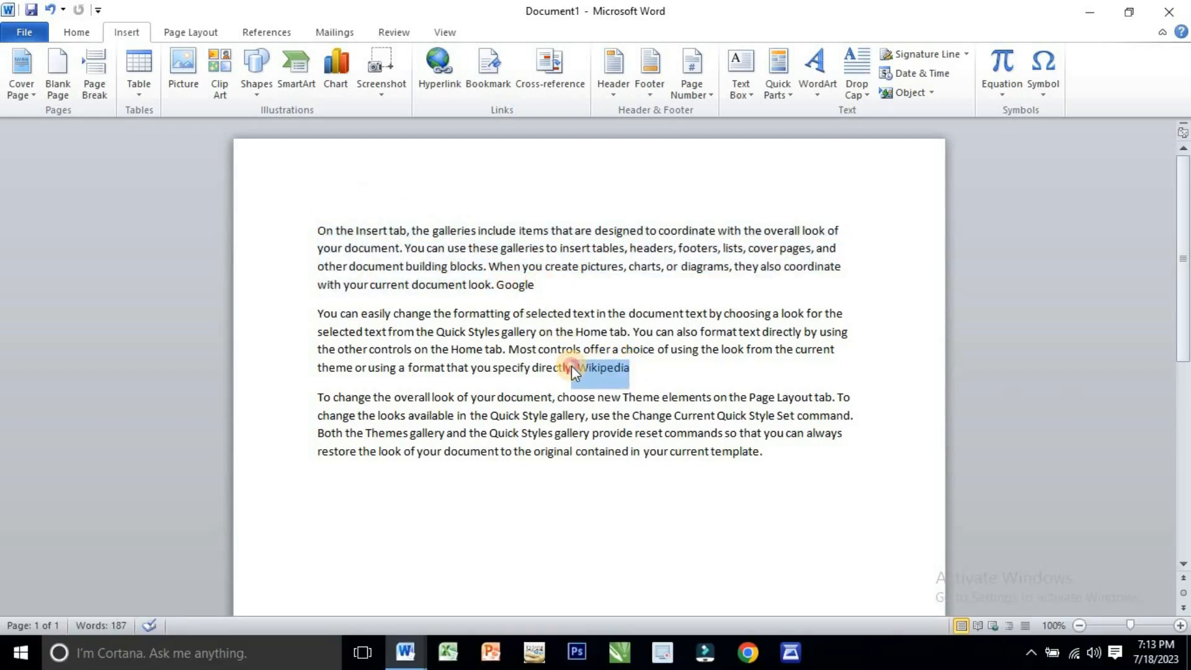
pyautogui.click(638, 370)
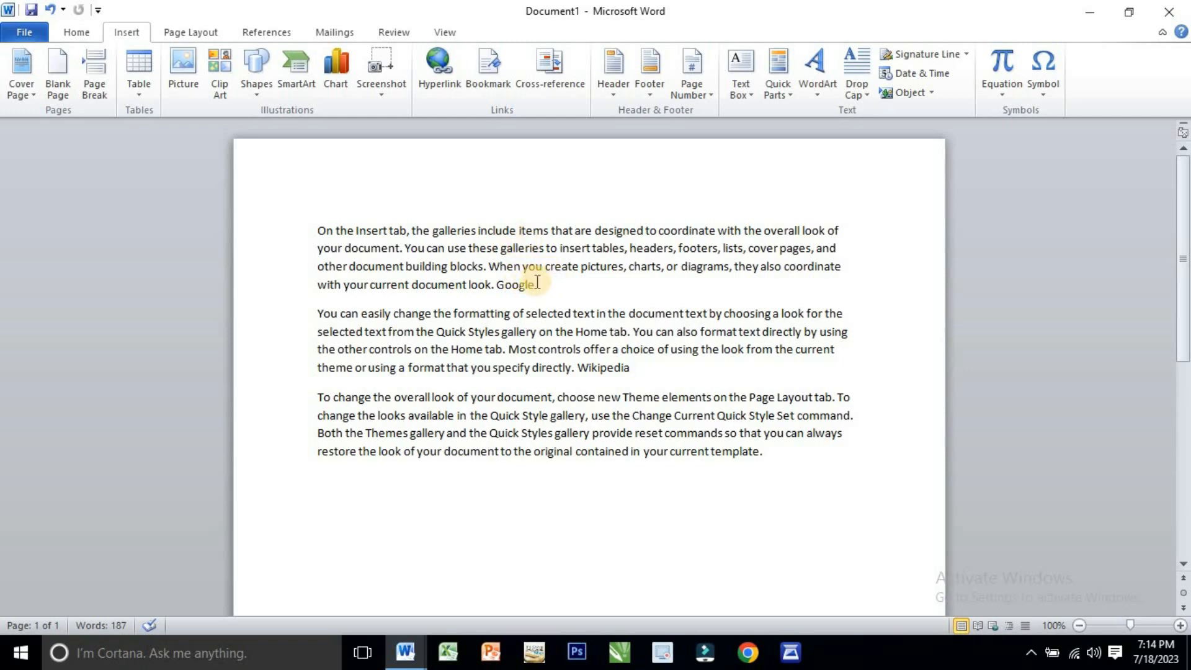
pyautogui.moveTo(534, 284); pyautogui.dragTo(497, 284)
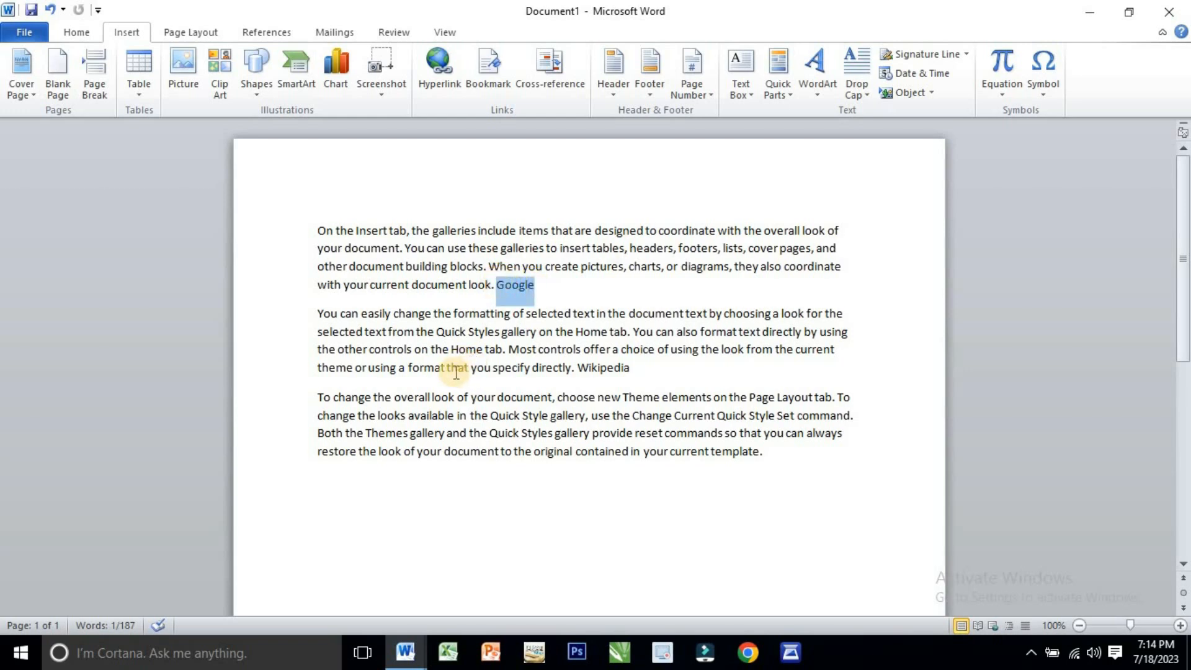
pyautogui.click(444, 72)
pyautogui.moveTo(525, 180); pyautogui.dragTo(796, 104)
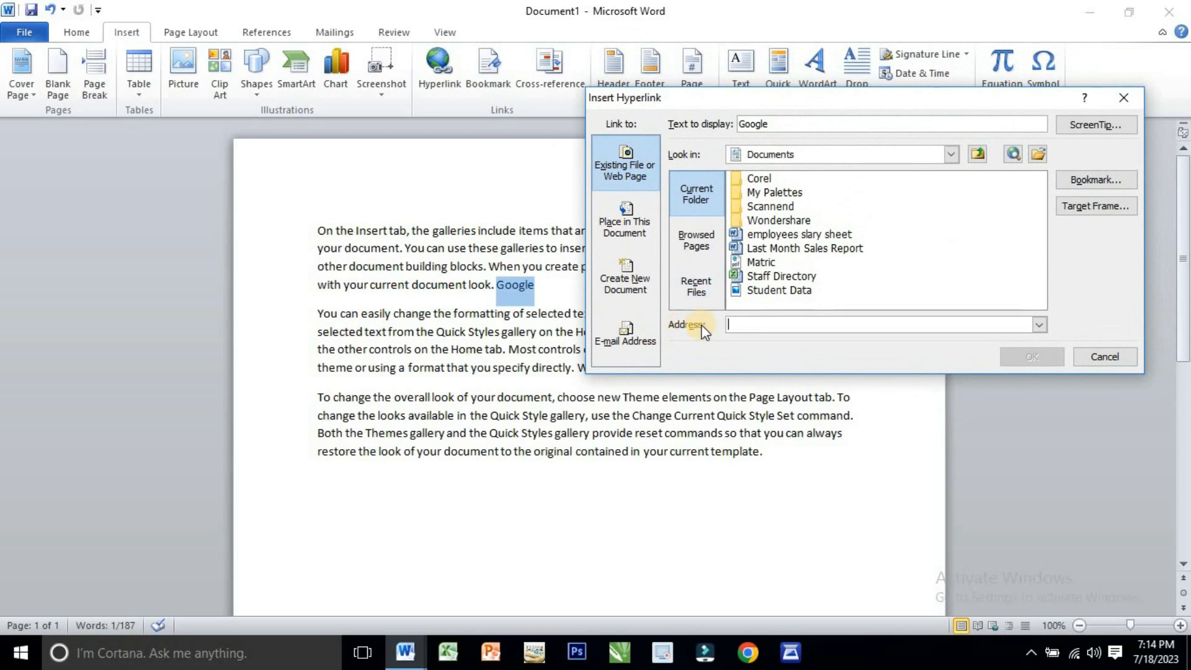
pyautogui.click(767, 326)
pyautogui.write('www')
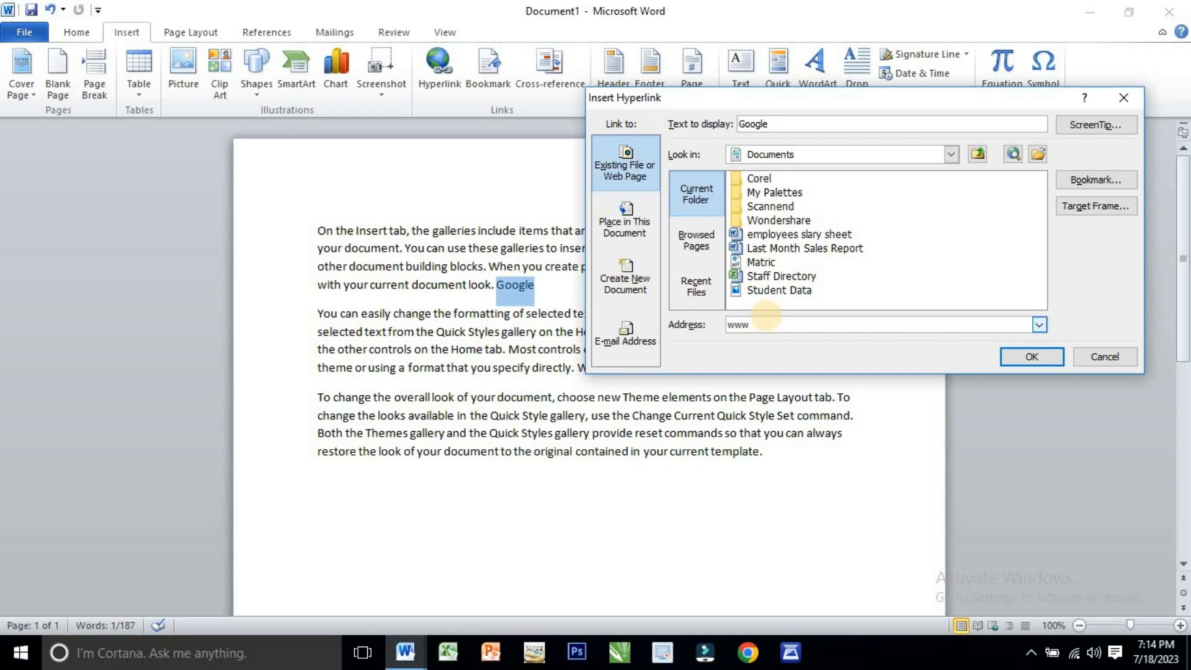
pyautogui.write('.google.com/')
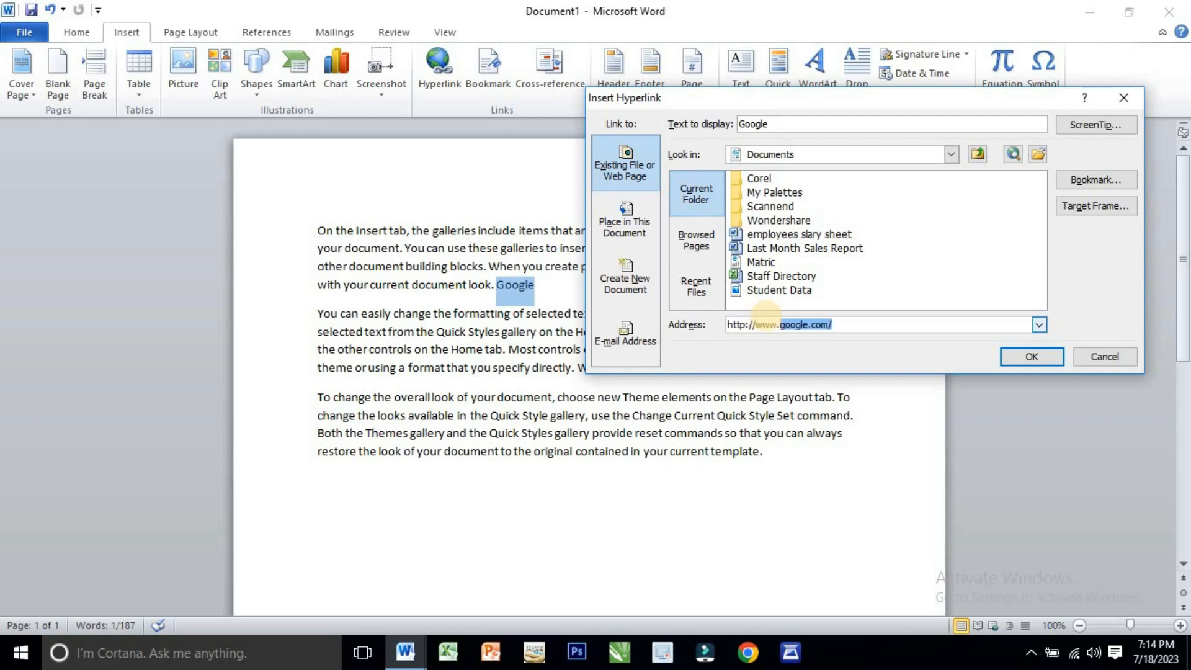
pyautogui.press('End')
pyautogui.click(1032, 356)
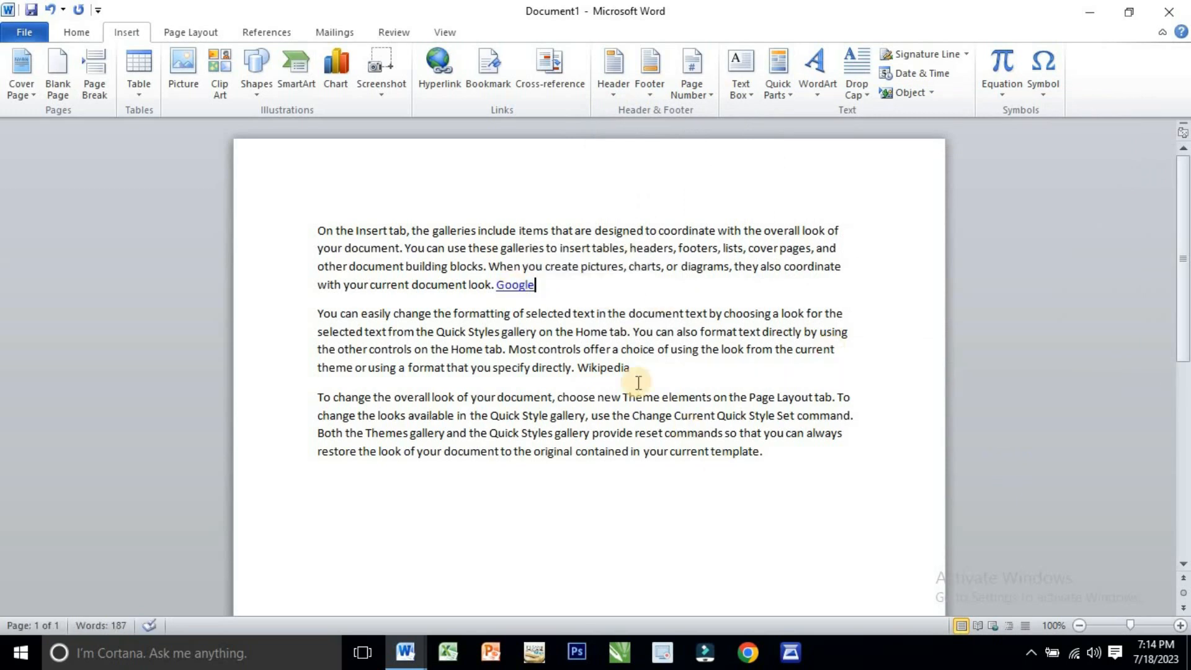
pyautogui.moveTo(629, 368); pyautogui.dragTo(583, 379)
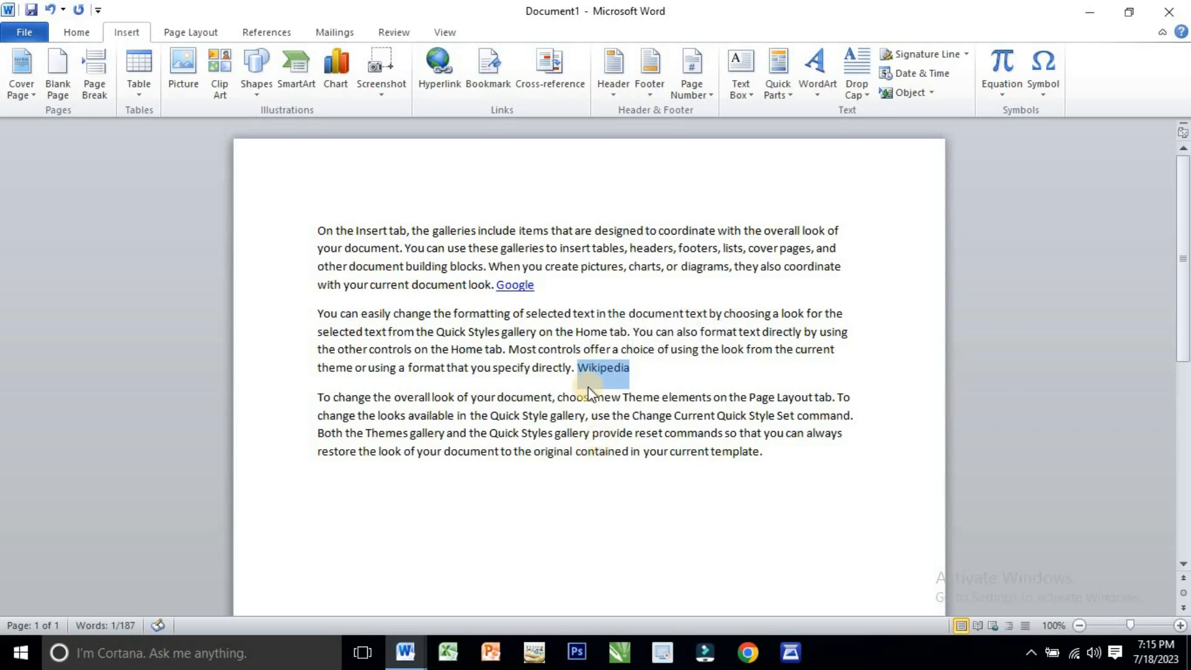
pyautogui.click(440, 72)
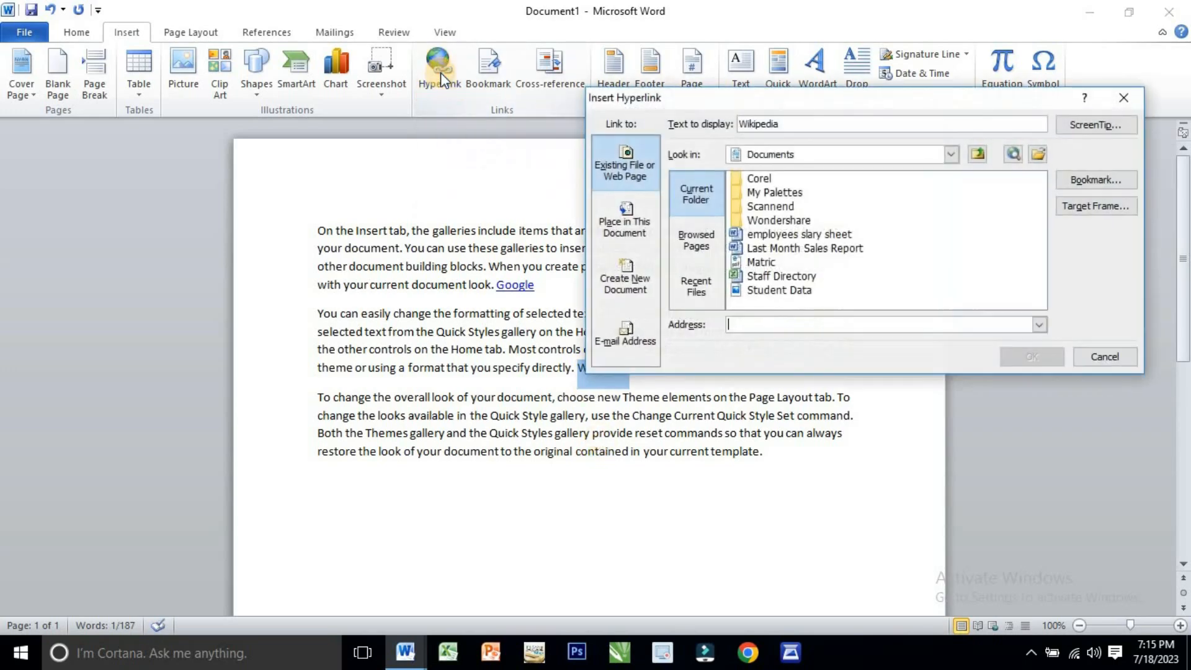
pyautogui.click(740, 322)
pyautogui.write('https://www.wikipedia.org/')
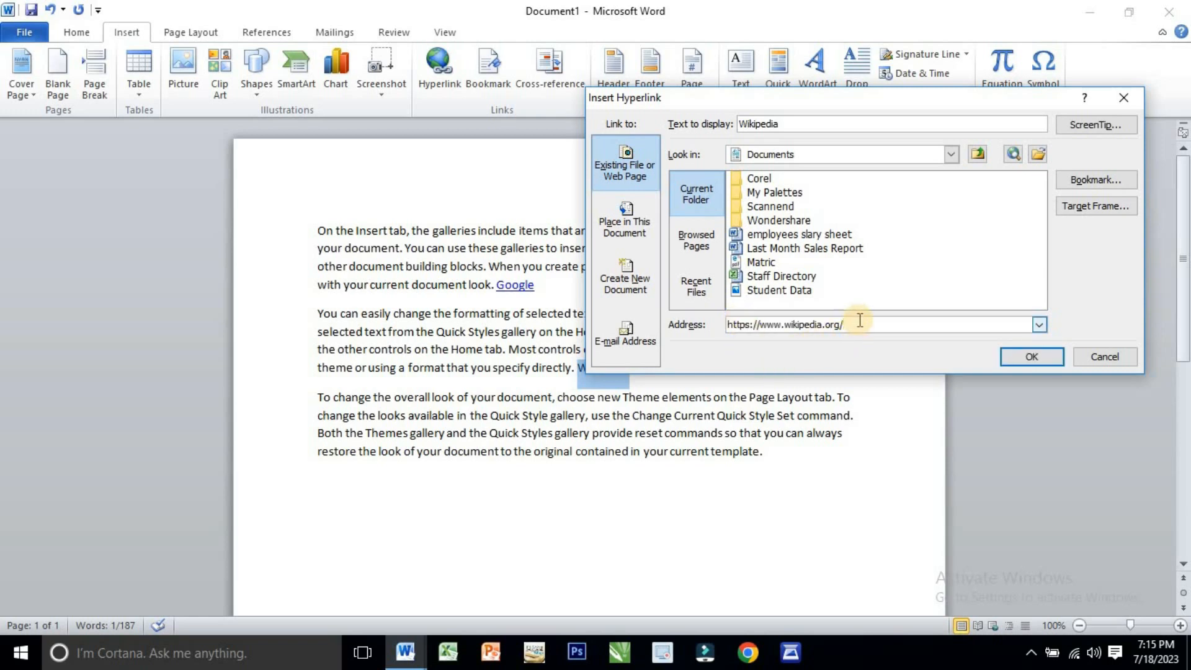
pyautogui.click(1009, 356)
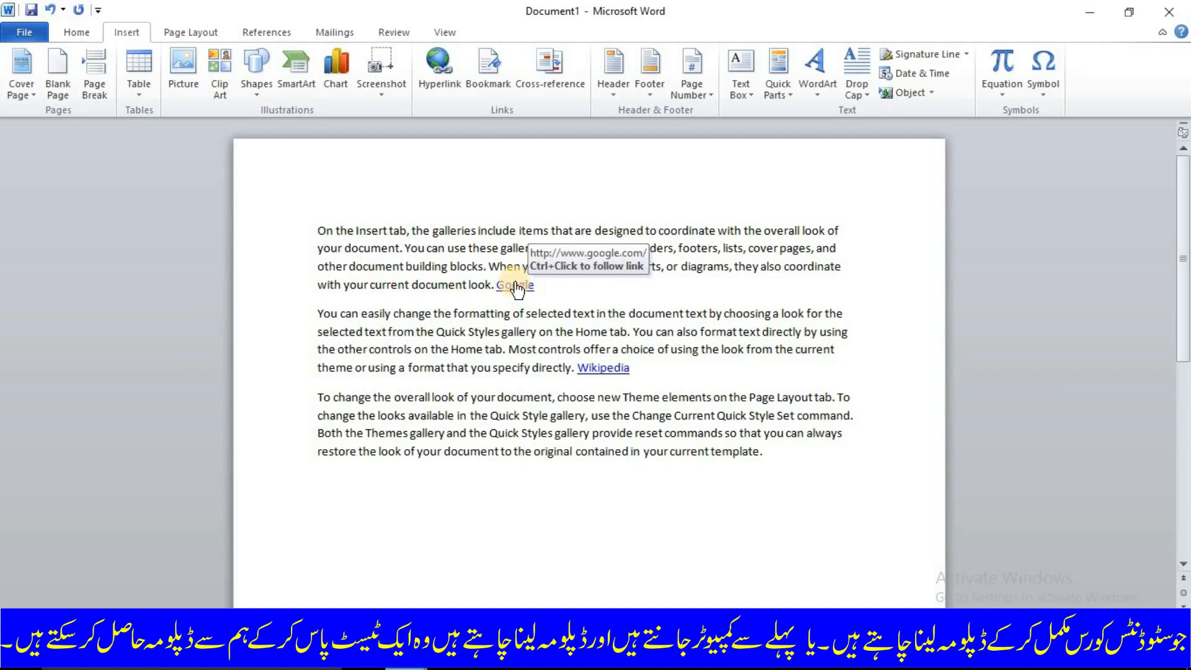
# - Test the Google and Wikipedia hyperlinks by following each one and closing the browser window it opens
pyautogui.keyDown('ctrl'); pyautogui.click(515, 286); pyautogui.keyUp('ctrl')
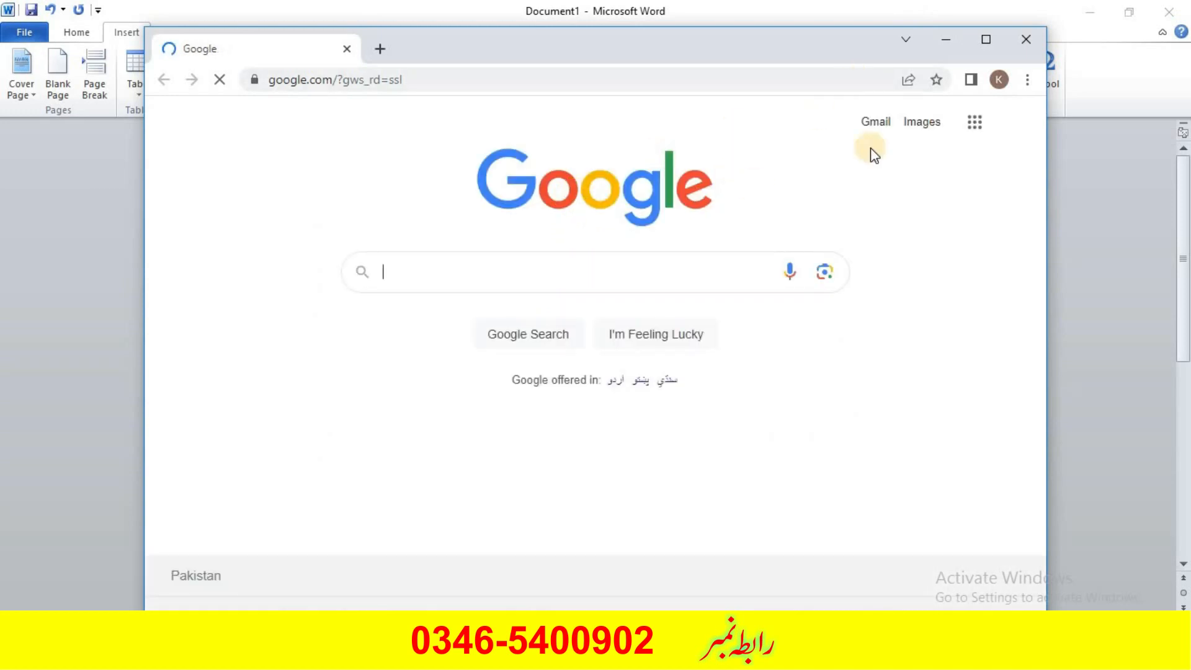
pyautogui.click(1026, 39)
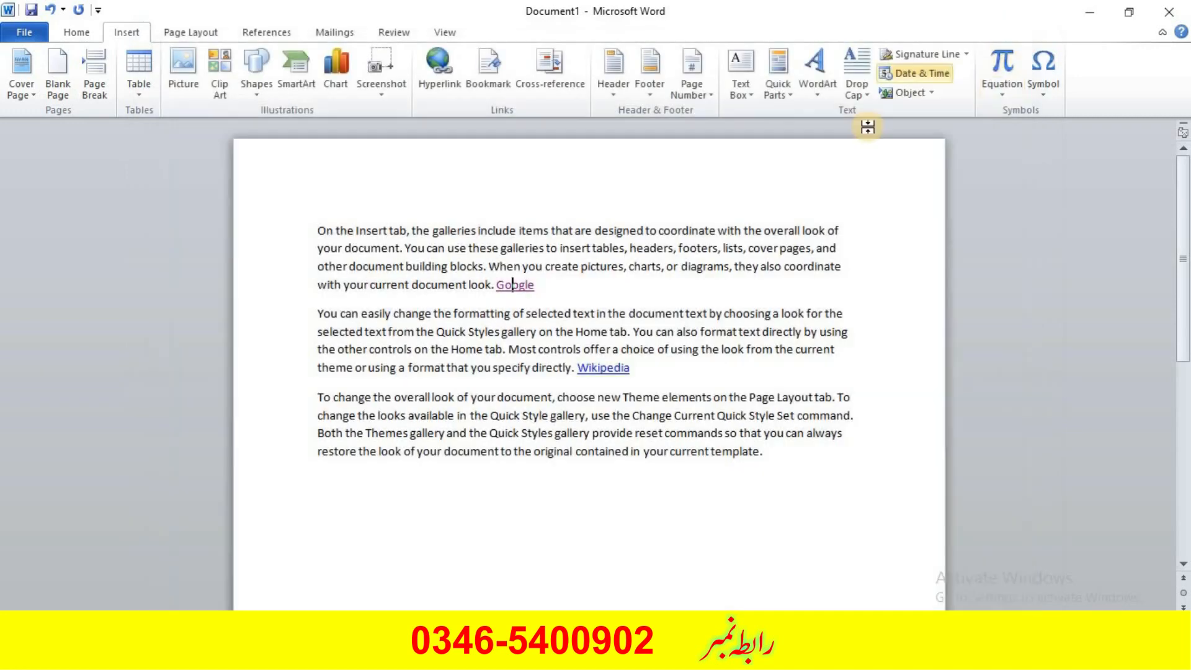
pyautogui.keyDown('ctrl'); pyautogui.click(607, 369); pyautogui.keyUp('ctrl')
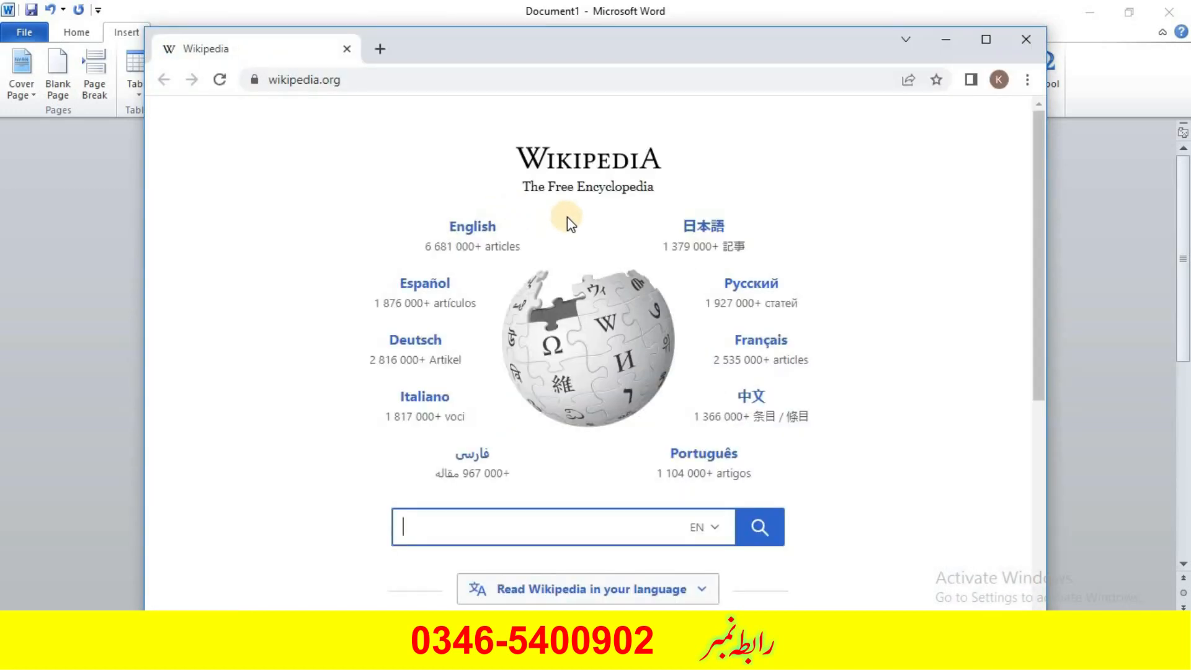
pyautogui.click(1022, 41)
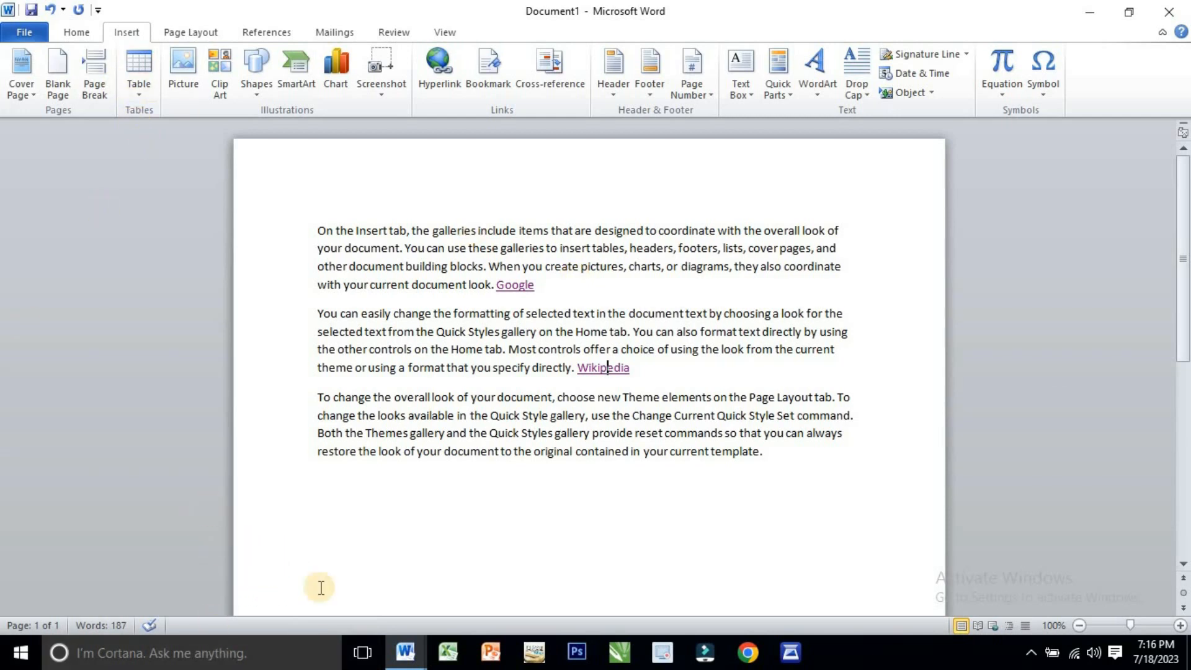
# - Close Document1 without saving its changes and bring up Document2 with the list of important company files
pyautogui.click(406, 651)
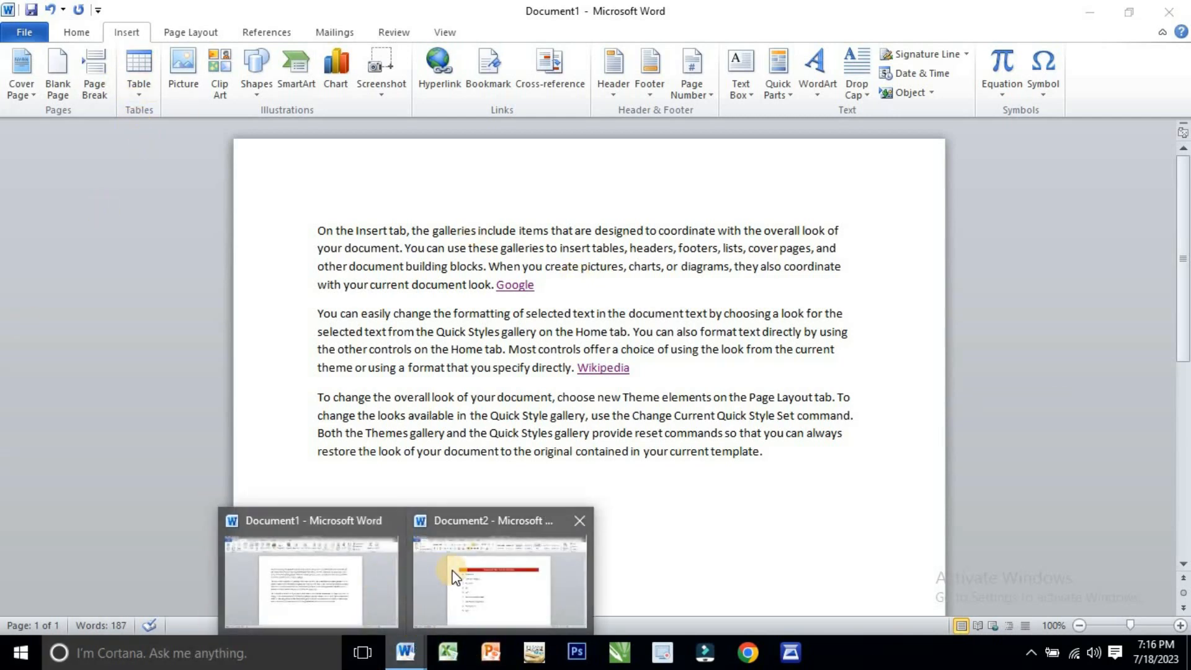
pyautogui.click(456, 545)
pyautogui.click(1103, 15)
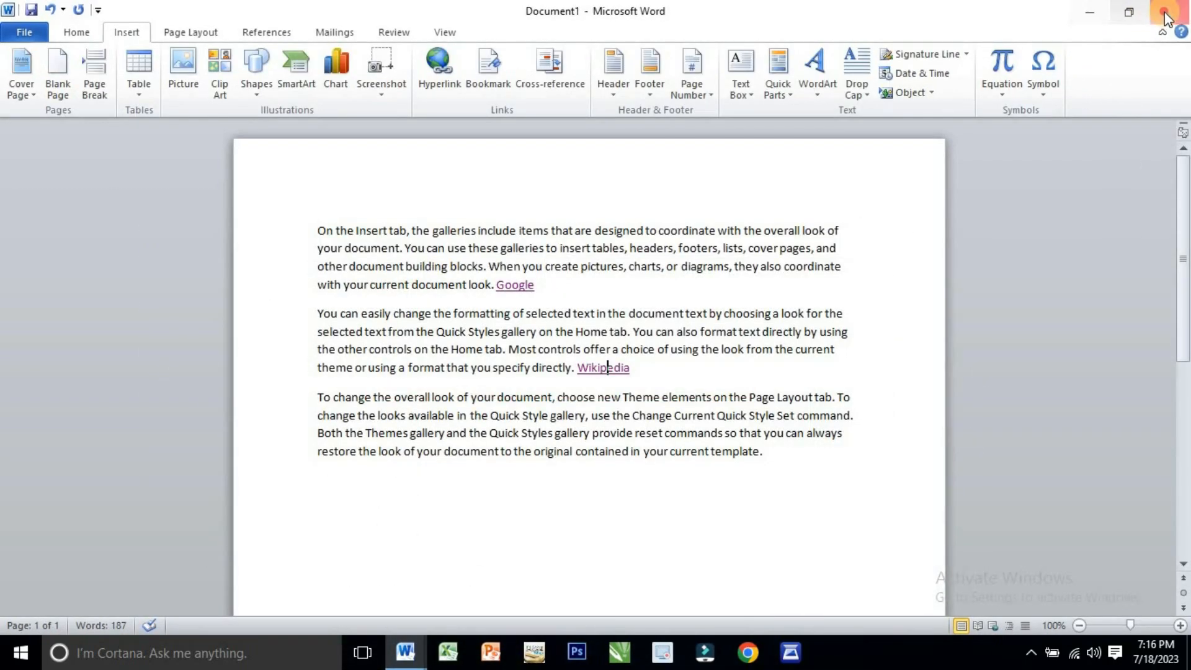
pyautogui.click(1165, 12)
pyautogui.click(586, 358)
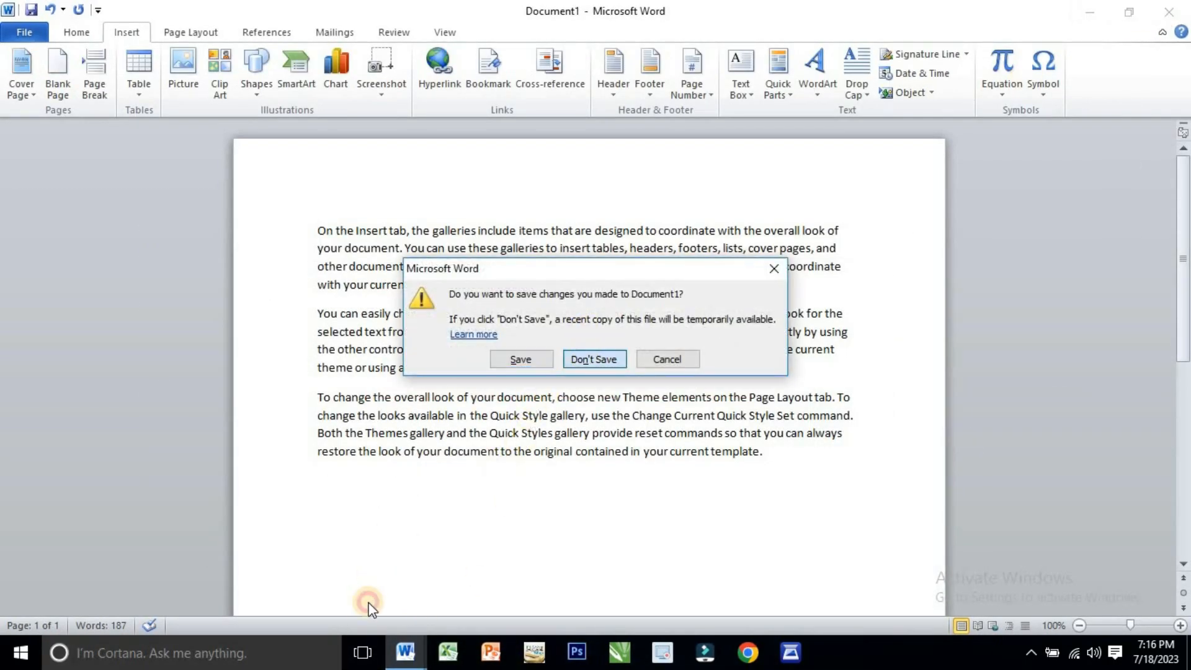
pyautogui.click(408, 650)
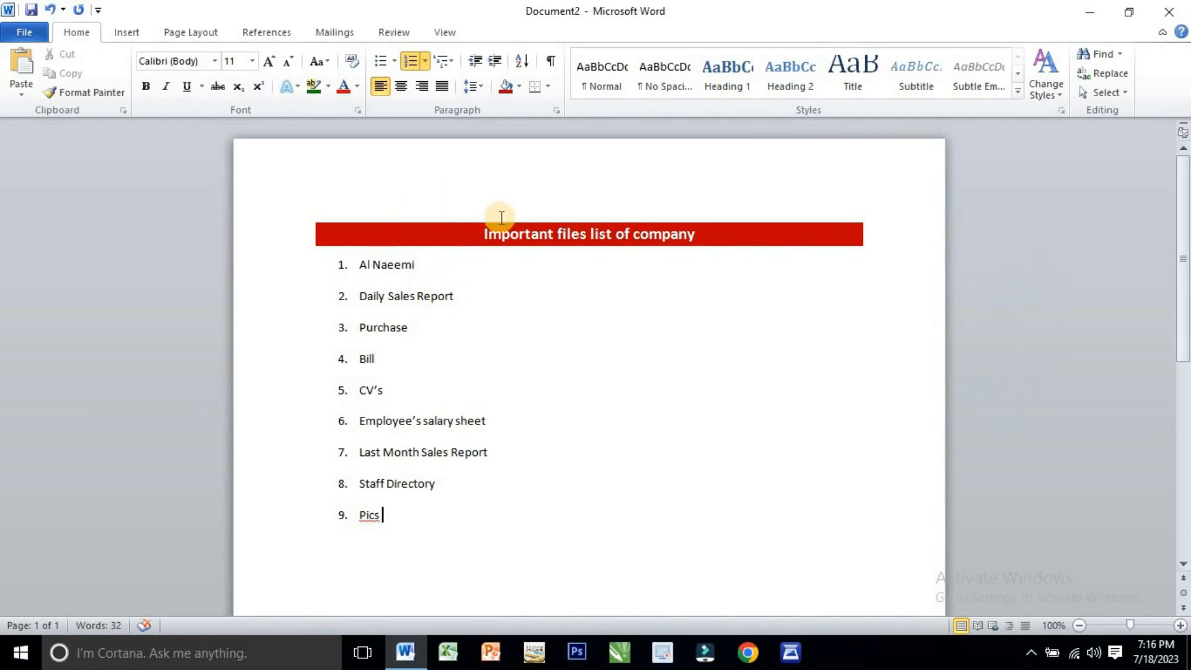
# - Examine the listed company files on the desktop and in the Documents folder, and return to Document2 in Word
pyautogui.click(484, 234)
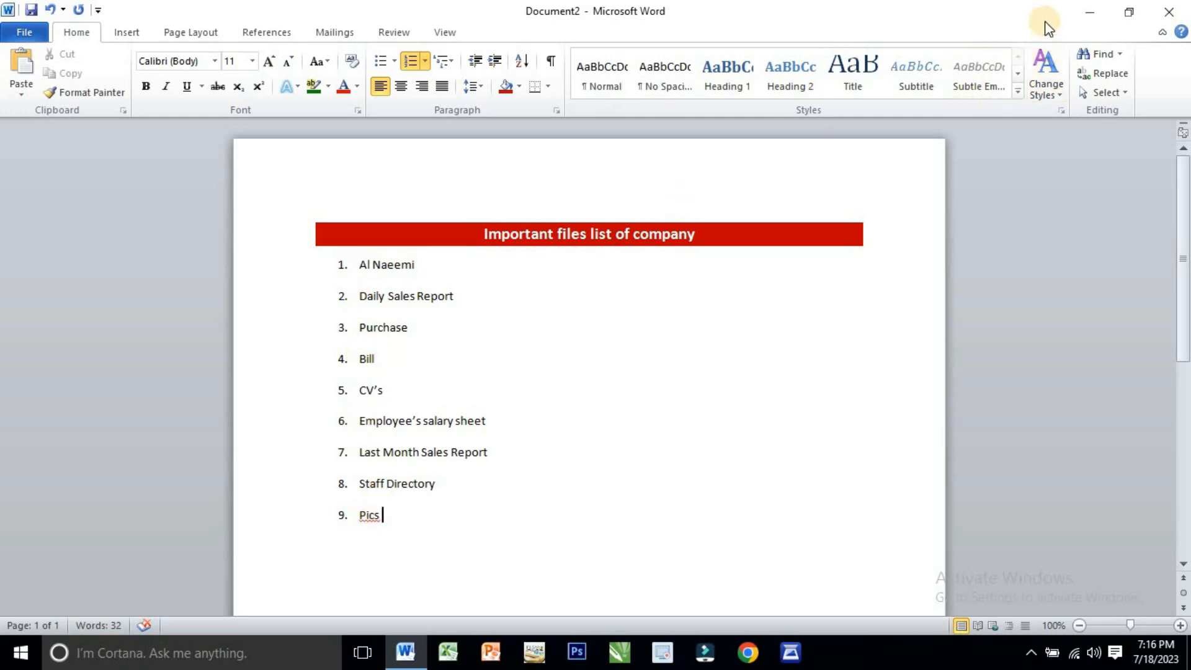
pyautogui.click(1086, 14)
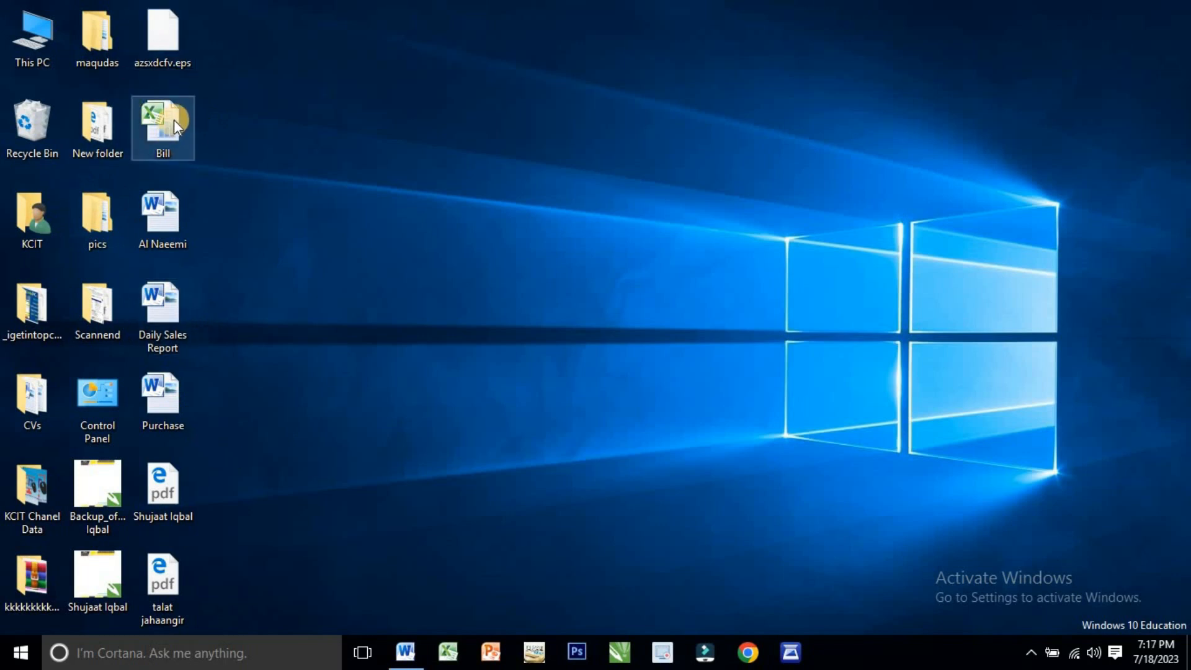
pyautogui.doubleClick(169, 303)
pyautogui.click(168, 396)
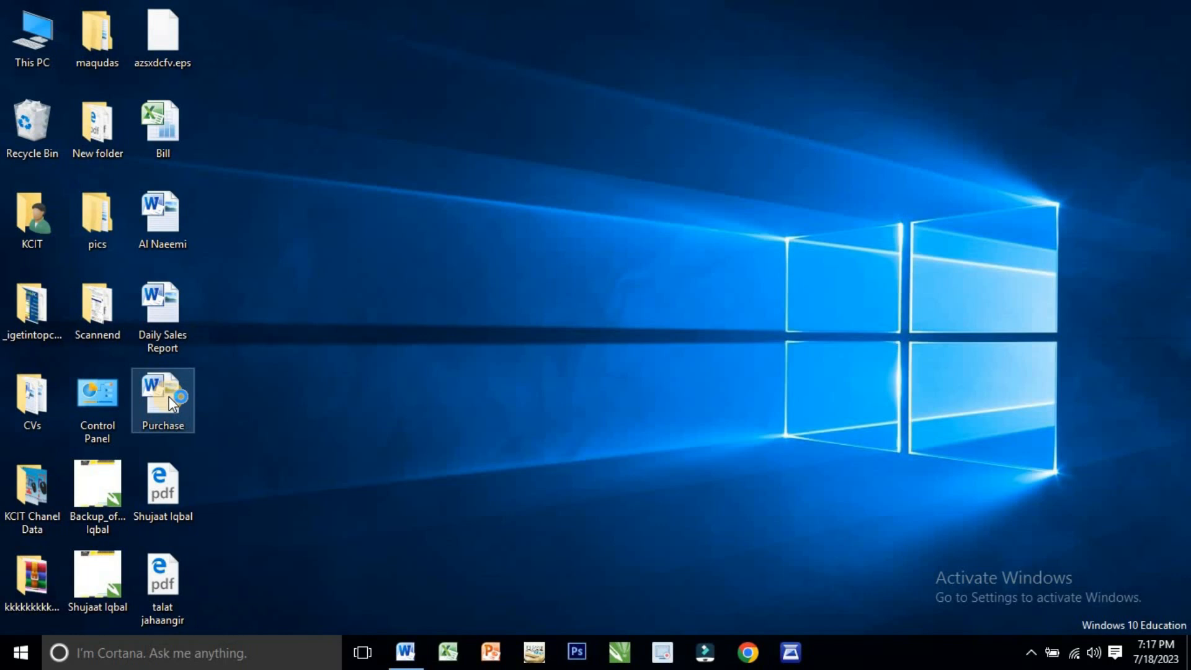
pyautogui.doubleClick(21, 44)
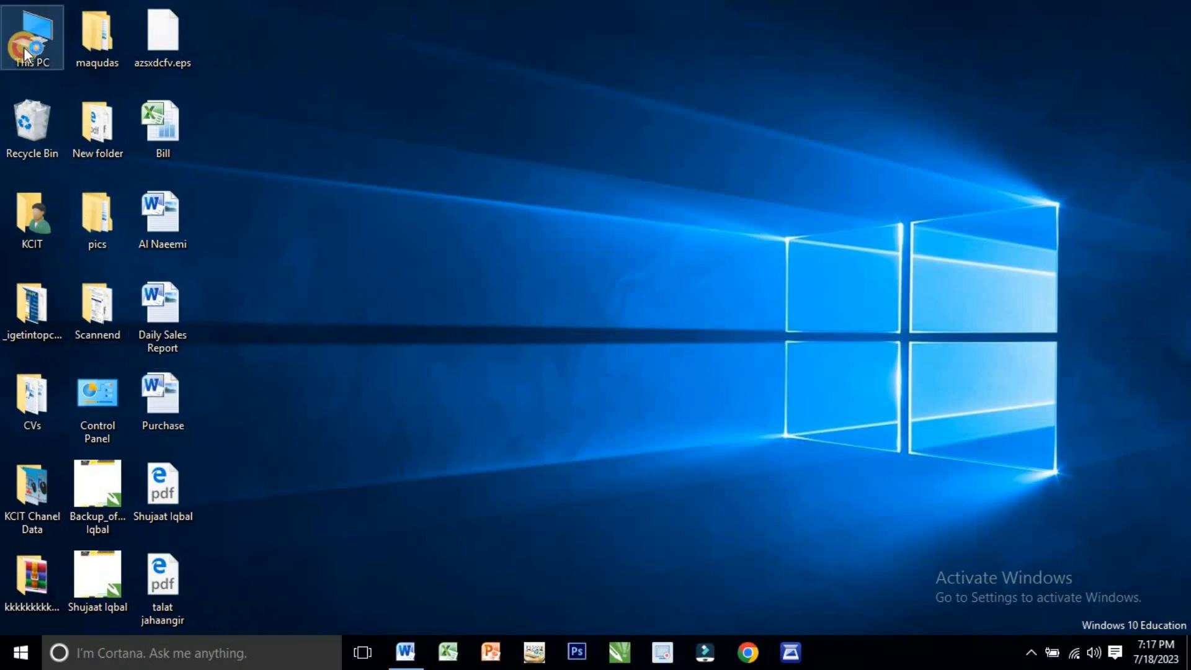
pyautogui.click(877, 86)
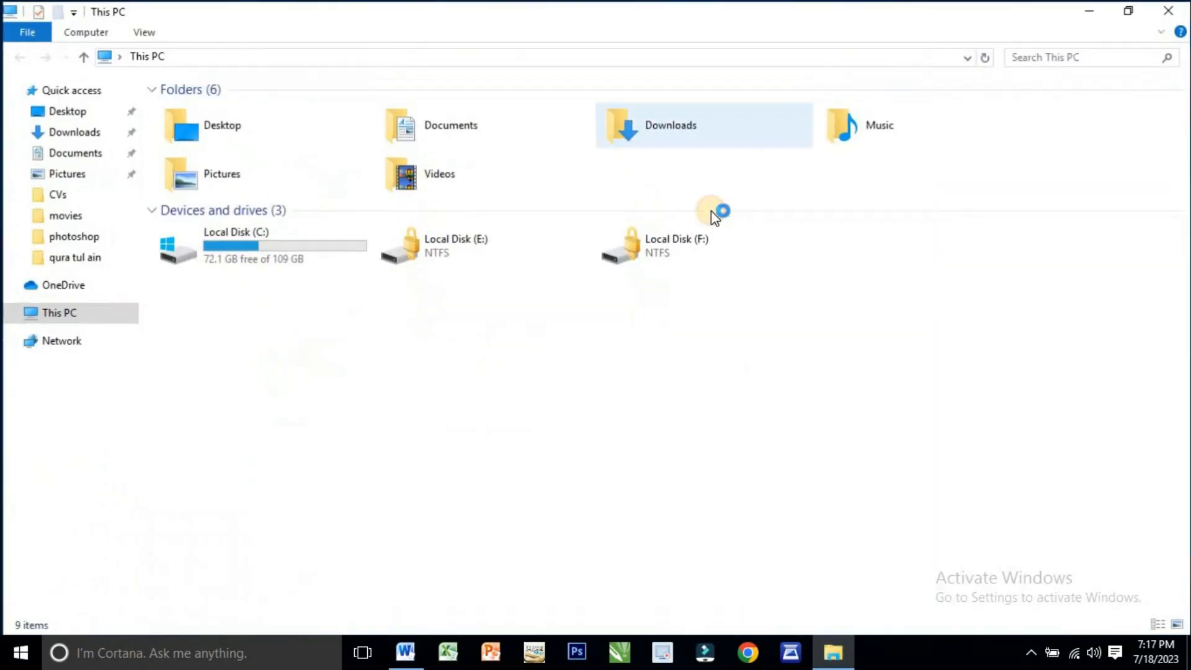
pyautogui.doubleClick(474, 125)
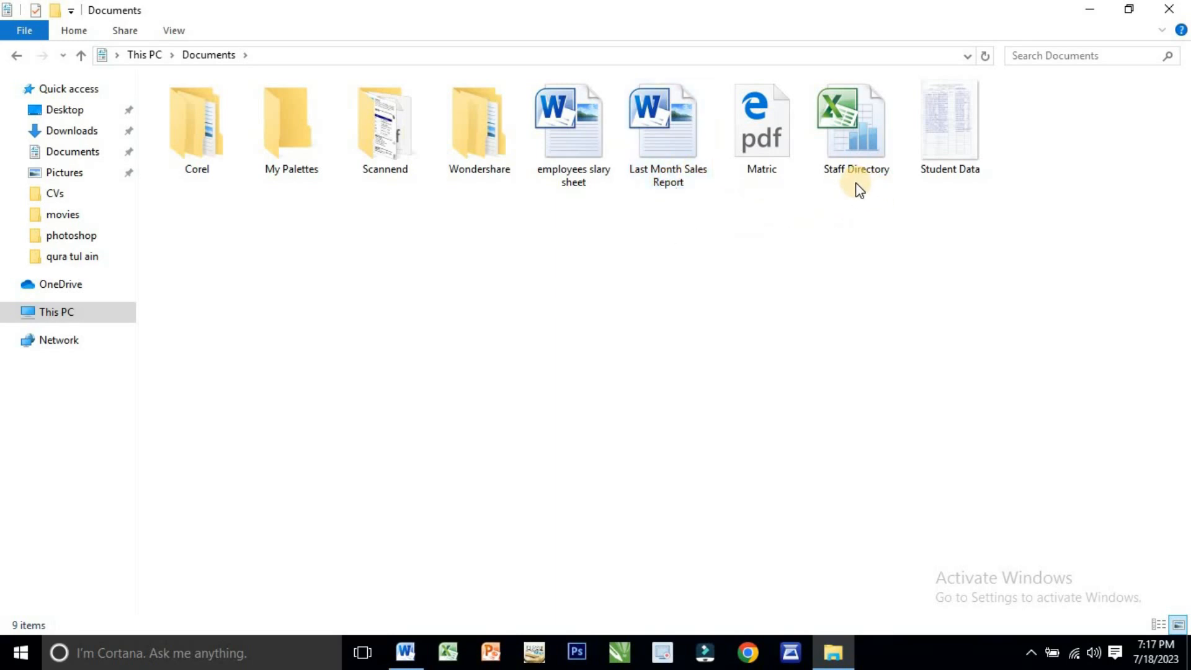
pyautogui.click(1182, 9)
pyautogui.click(406, 653)
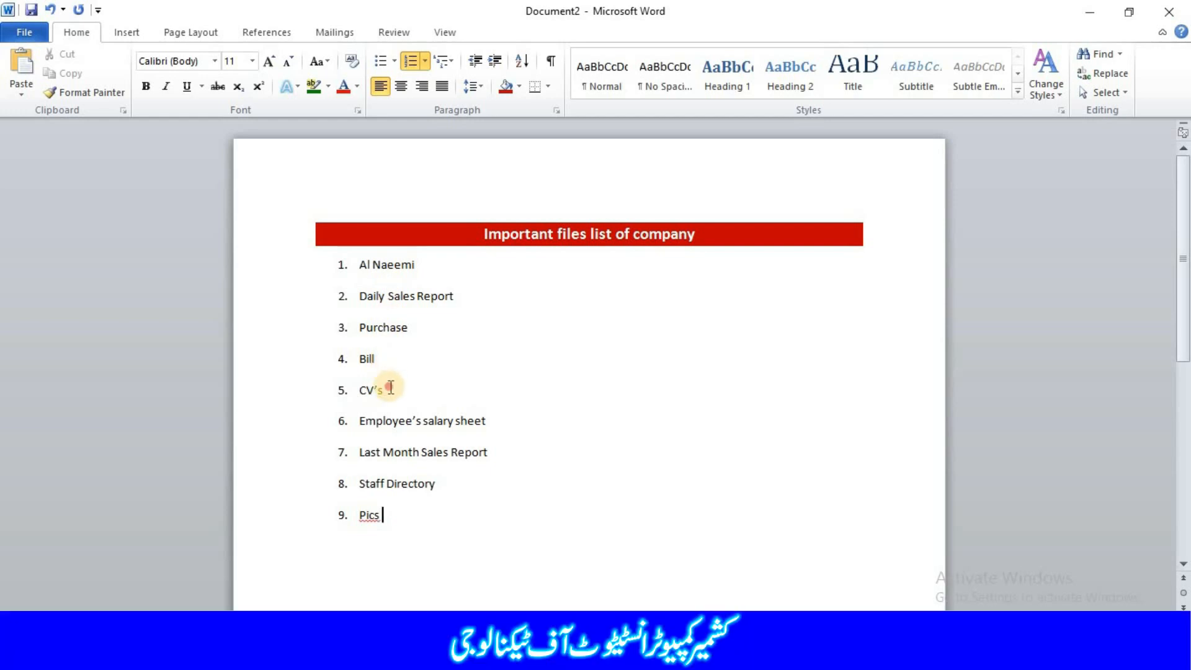
pyautogui.moveTo(391, 388); pyautogui.dragTo(358, 262)
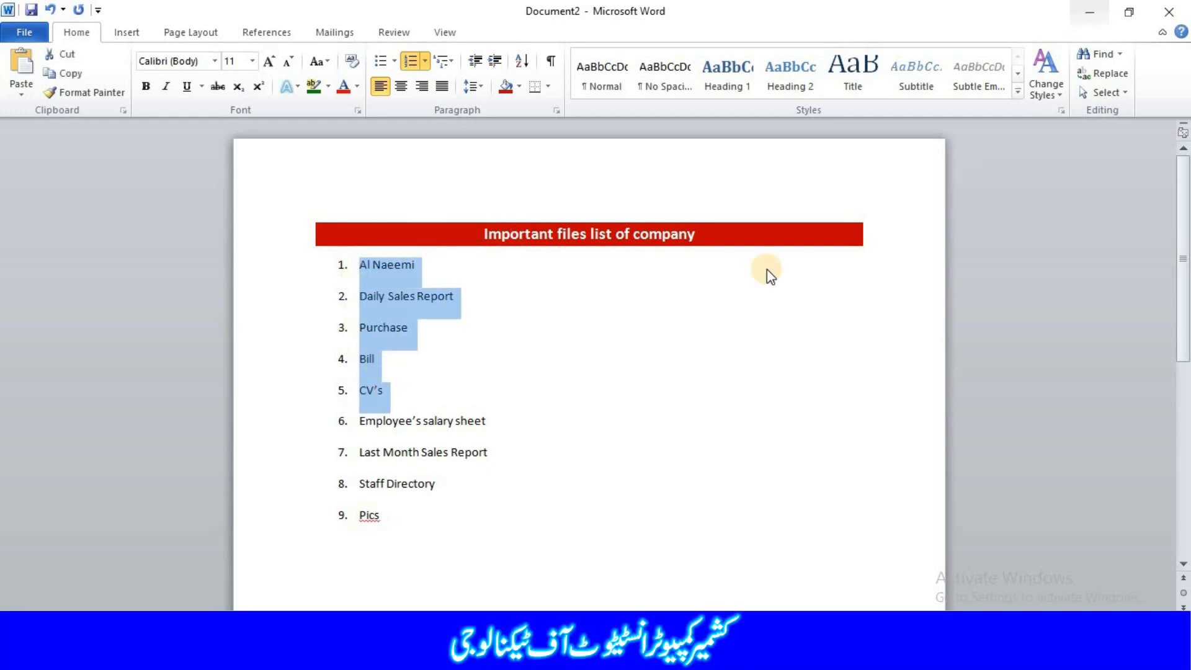
pyautogui.click(450, 378)
pyautogui.click(1086, 9)
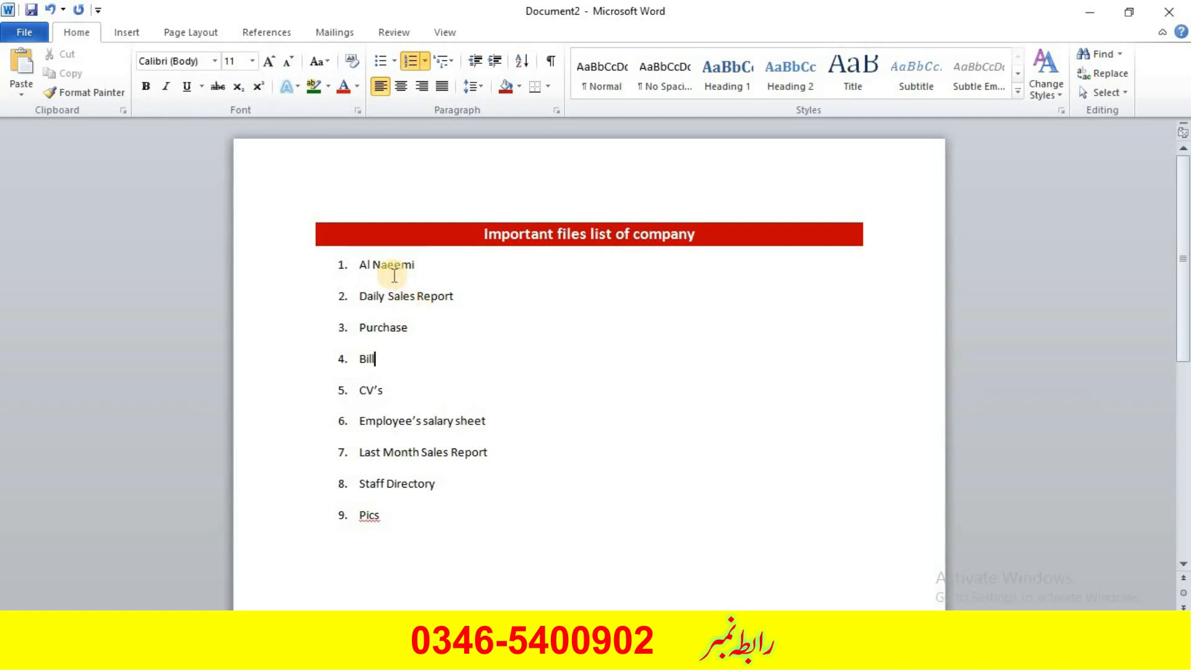
# - Link the first list item, "Al Naeemi", to the Al Naeemi Word document stored on the Desktop
pyautogui.click(119, 36)
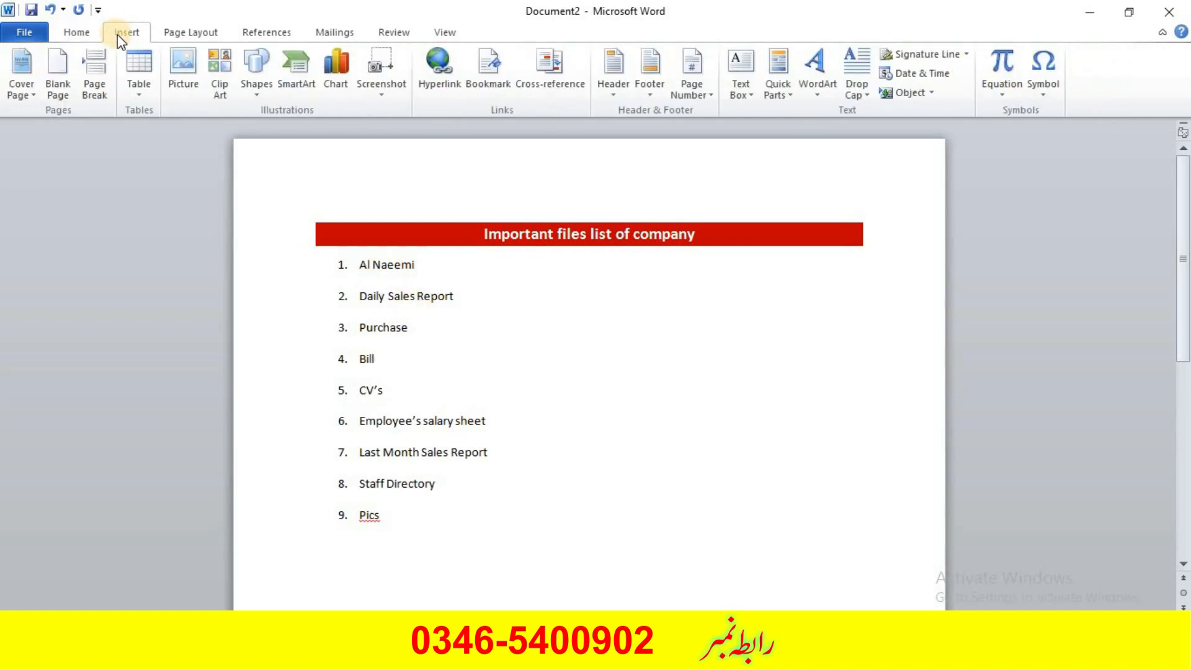
pyautogui.moveTo(422, 263); pyautogui.dragTo(361, 266)
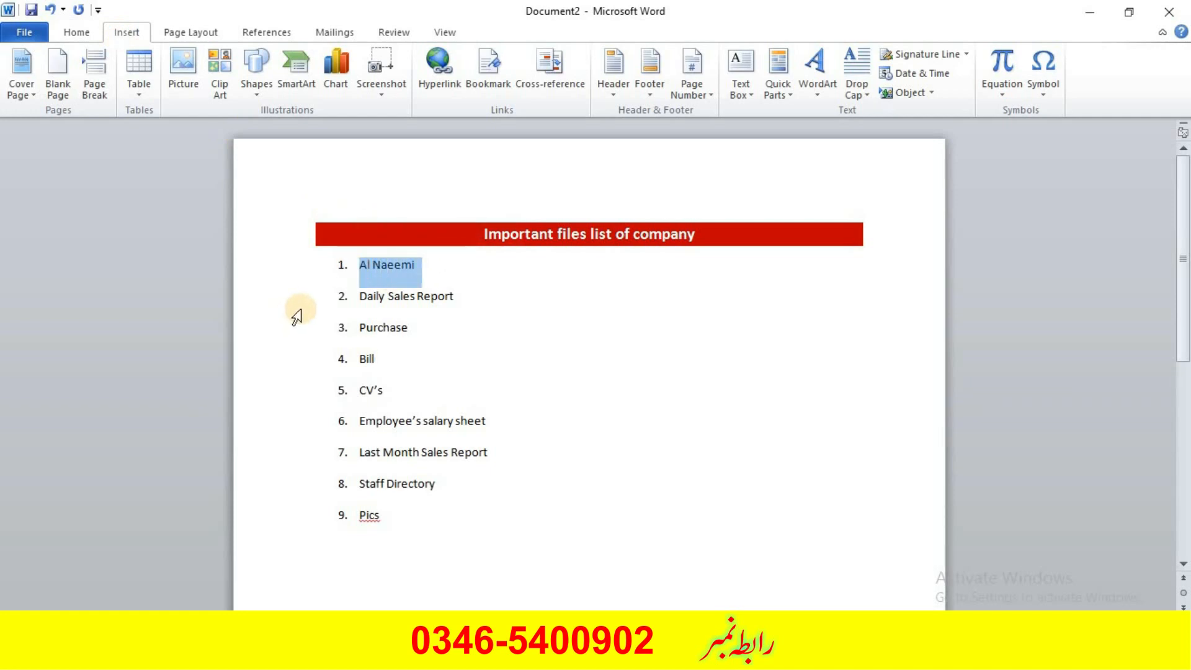
pyautogui.click(436, 87)
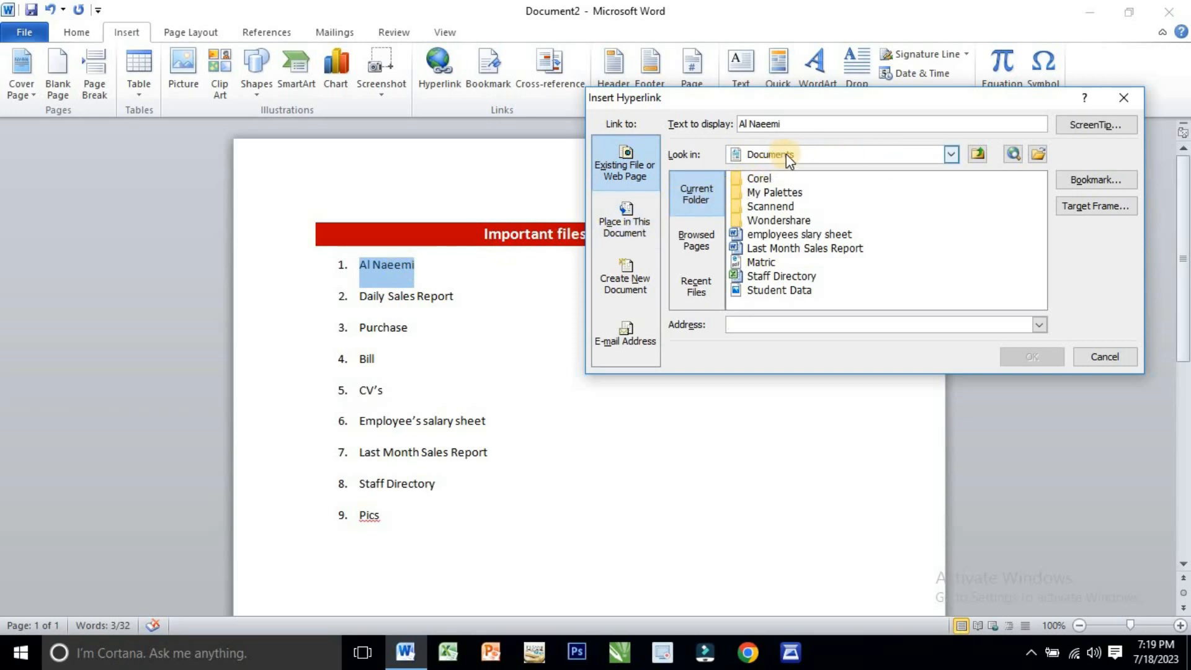
pyautogui.click(950, 154)
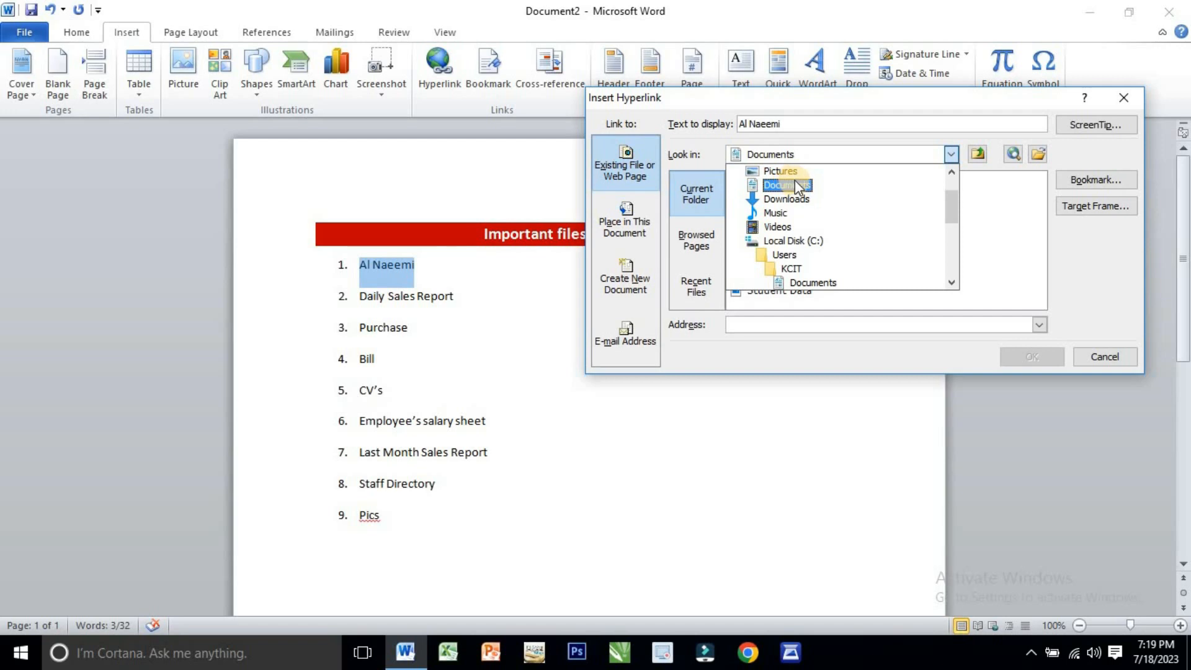
pyautogui.scroll(-3, 794, 186)
pyautogui.scroll(-1, 794, 190)
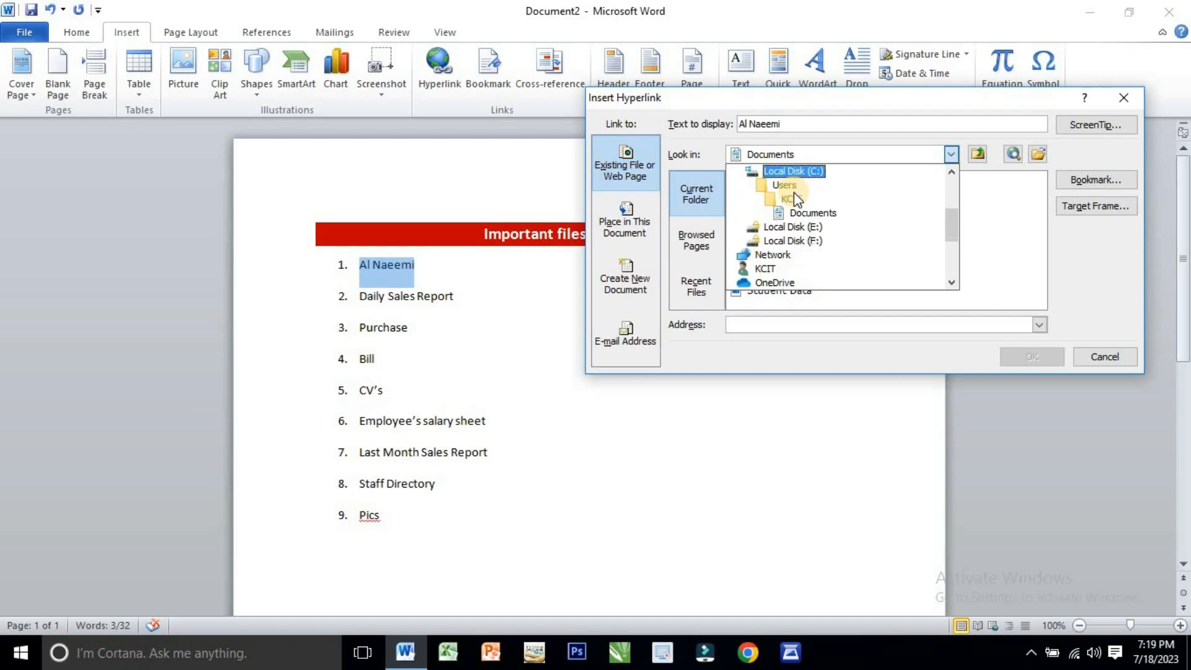
pyautogui.scroll(4, 805, 201)
pyautogui.scroll(2, 807, 205)
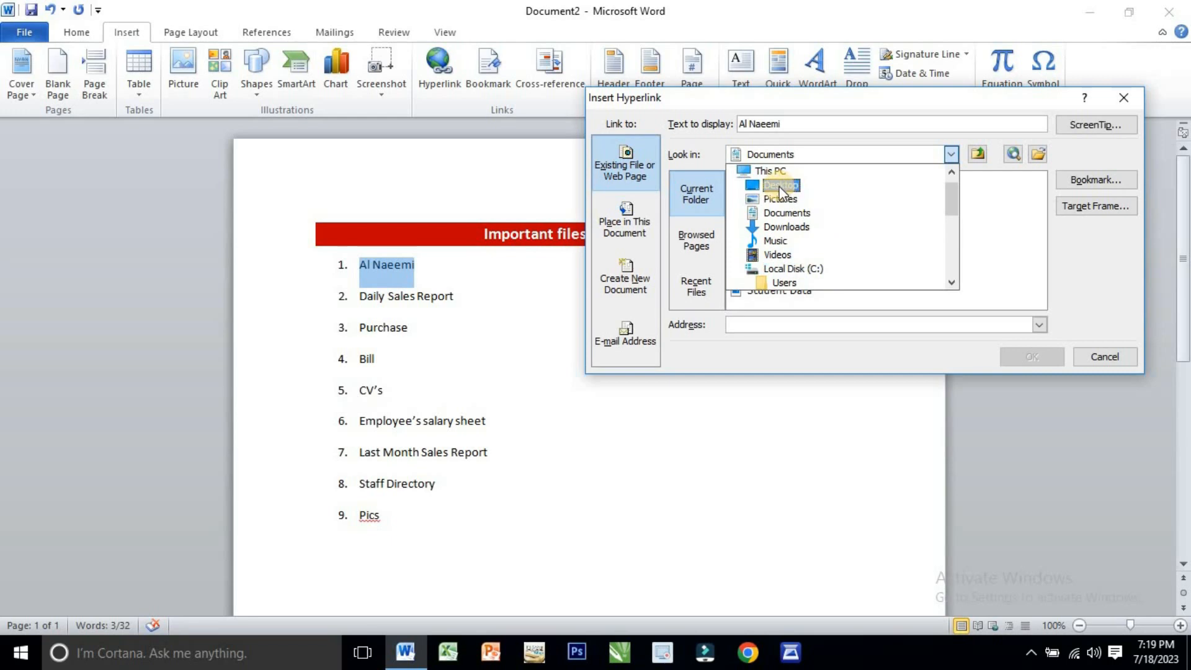
pyautogui.click(780, 186)
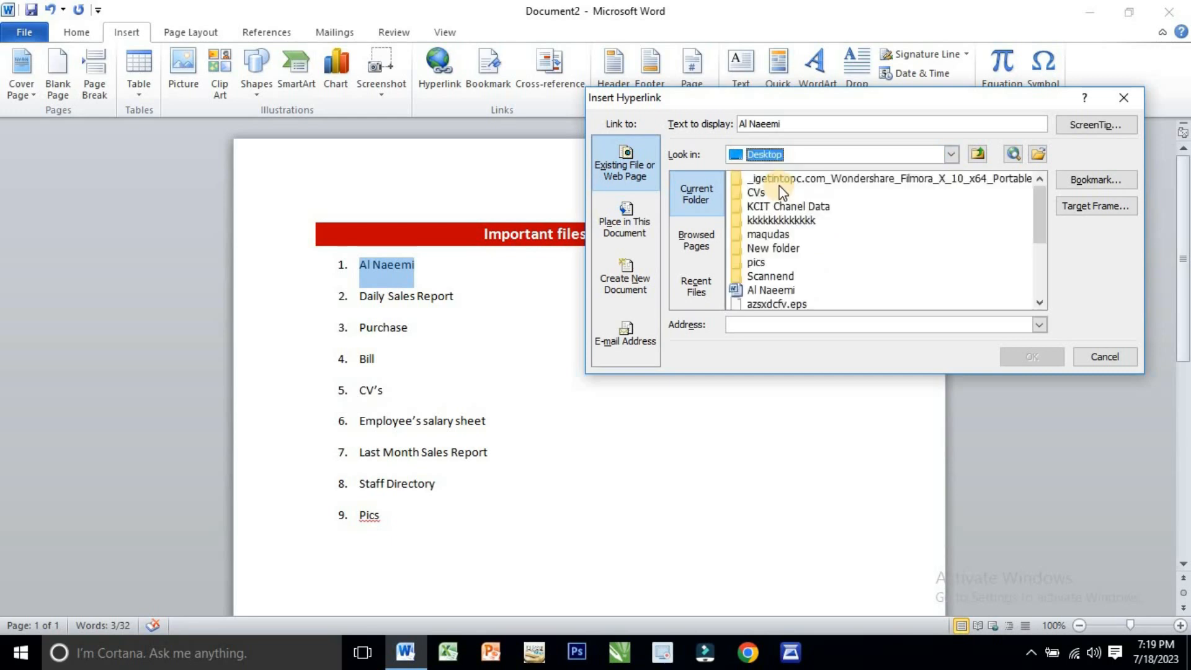
pyautogui.scroll(-2, 775, 233)
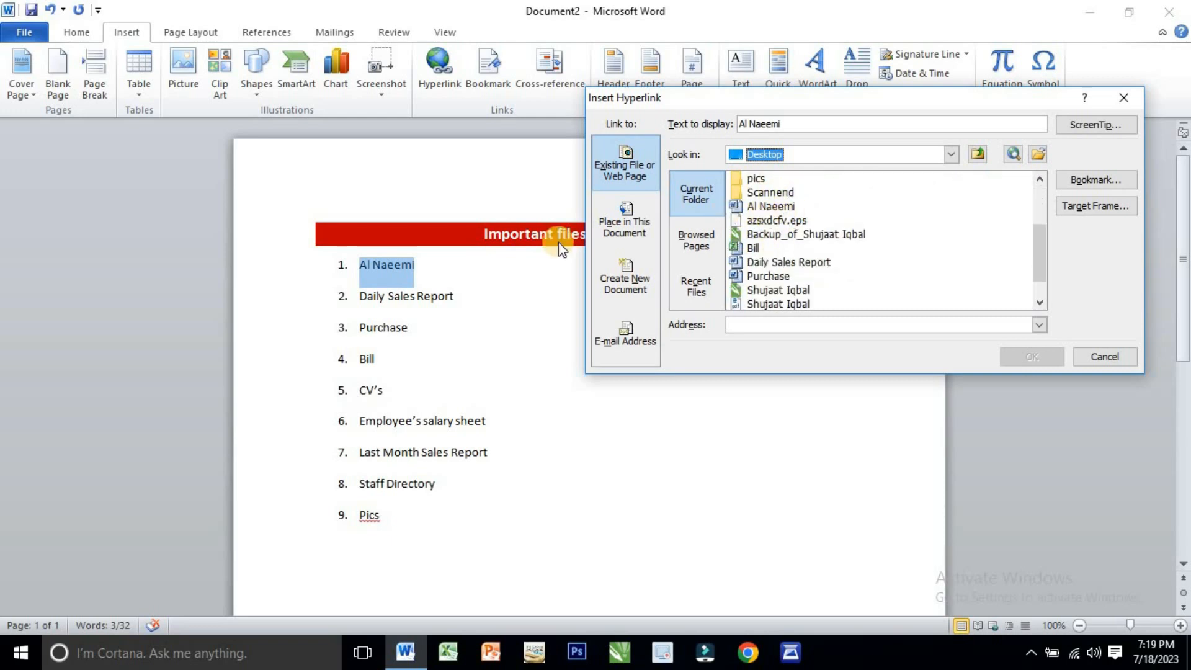
pyautogui.click(768, 206)
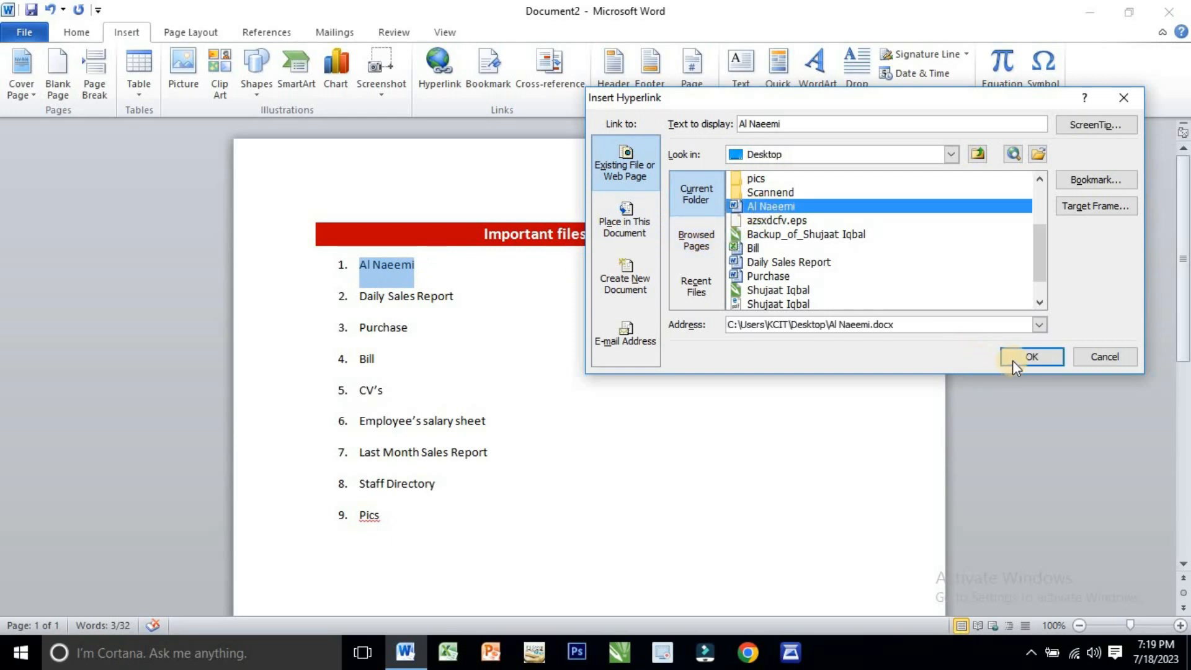
pyautogui.click(1029, 359)
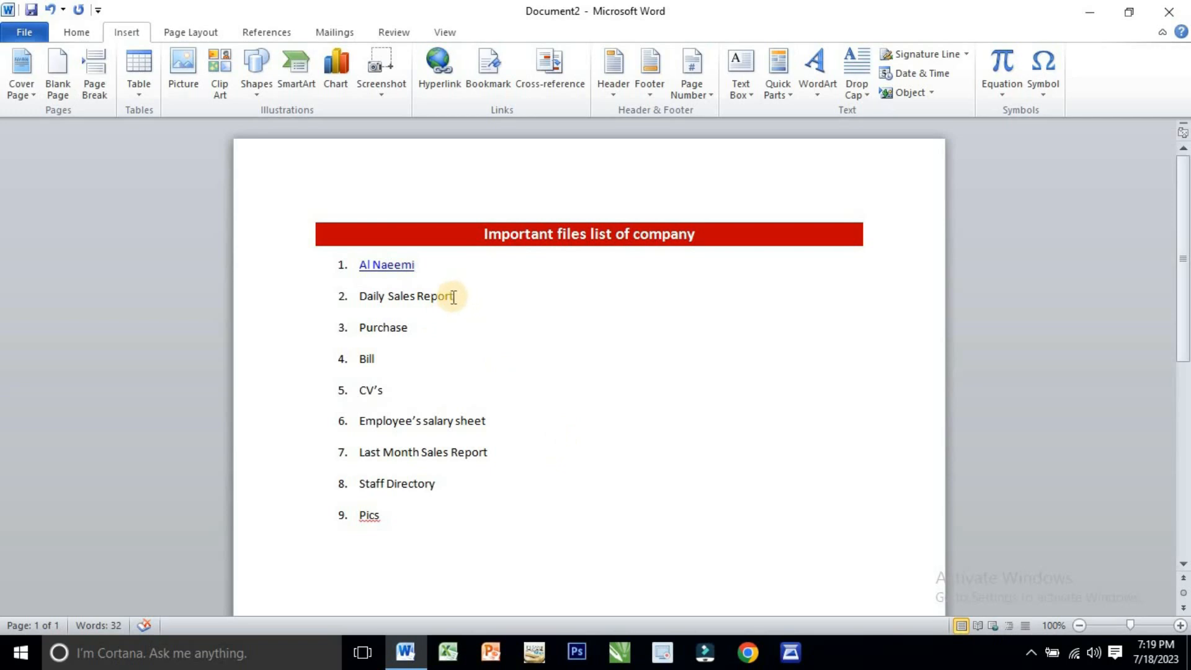
# - Turn the list item "Daily Sales Report" into a hyperlink to the Daily Sales Report document on the Desktop
pyautogui.moveTo(453, 296); pyautogui.dragTo(359, 296)
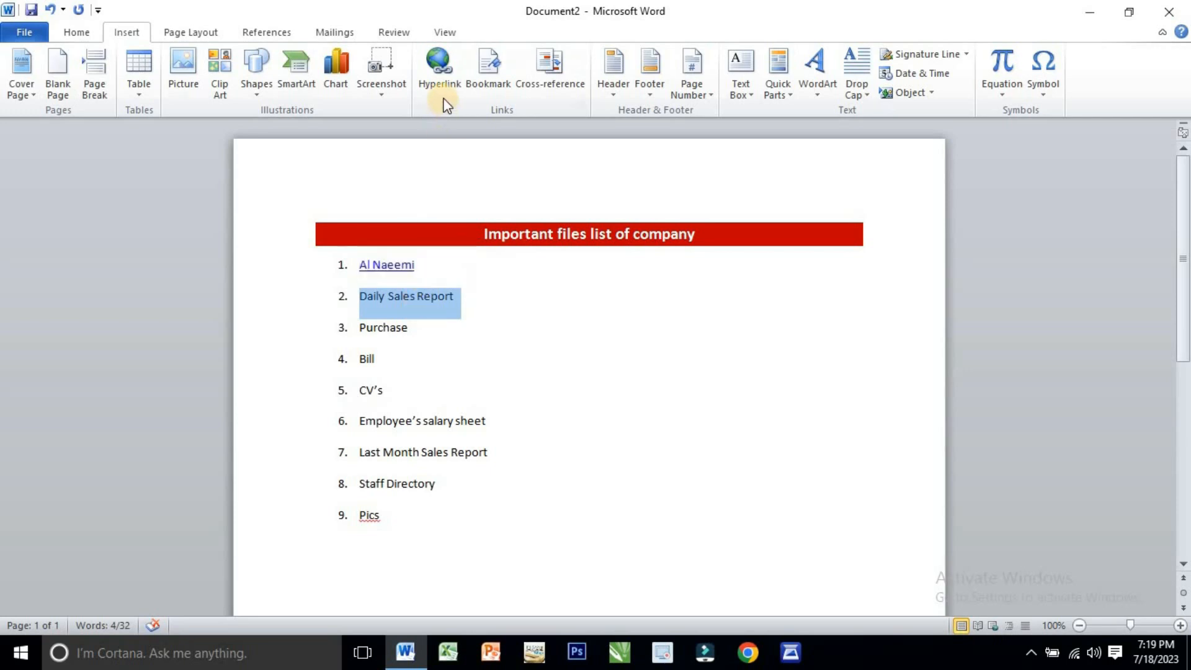
pyautogui.click(441, 74)
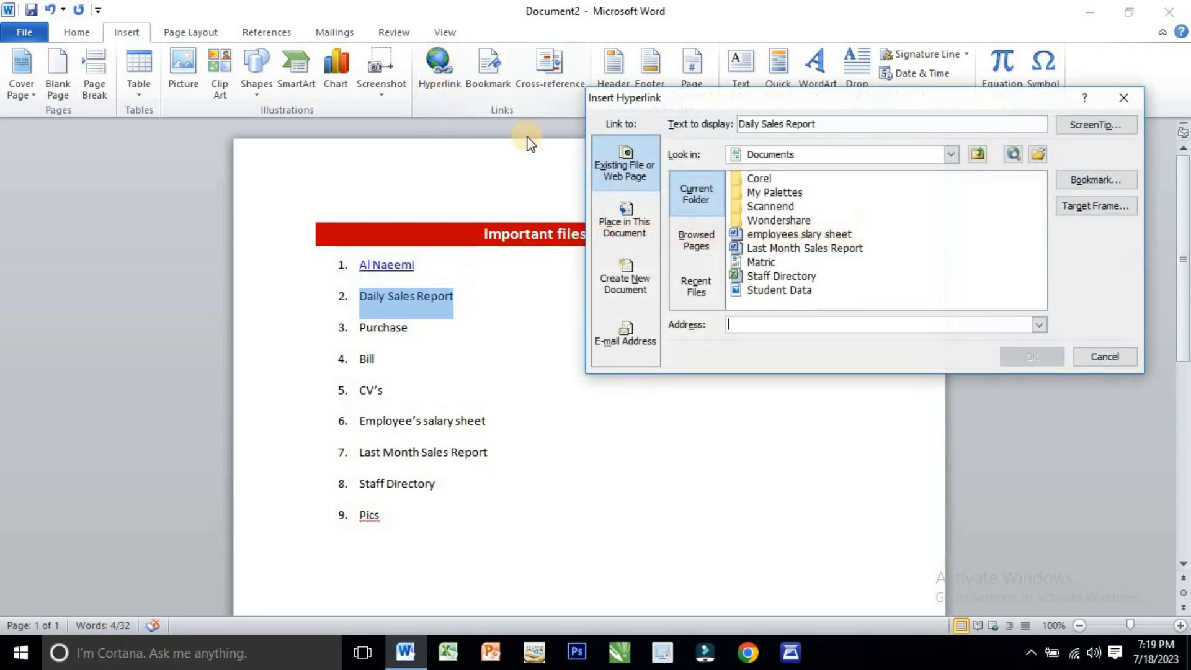
pyautogui.click(952, 155)
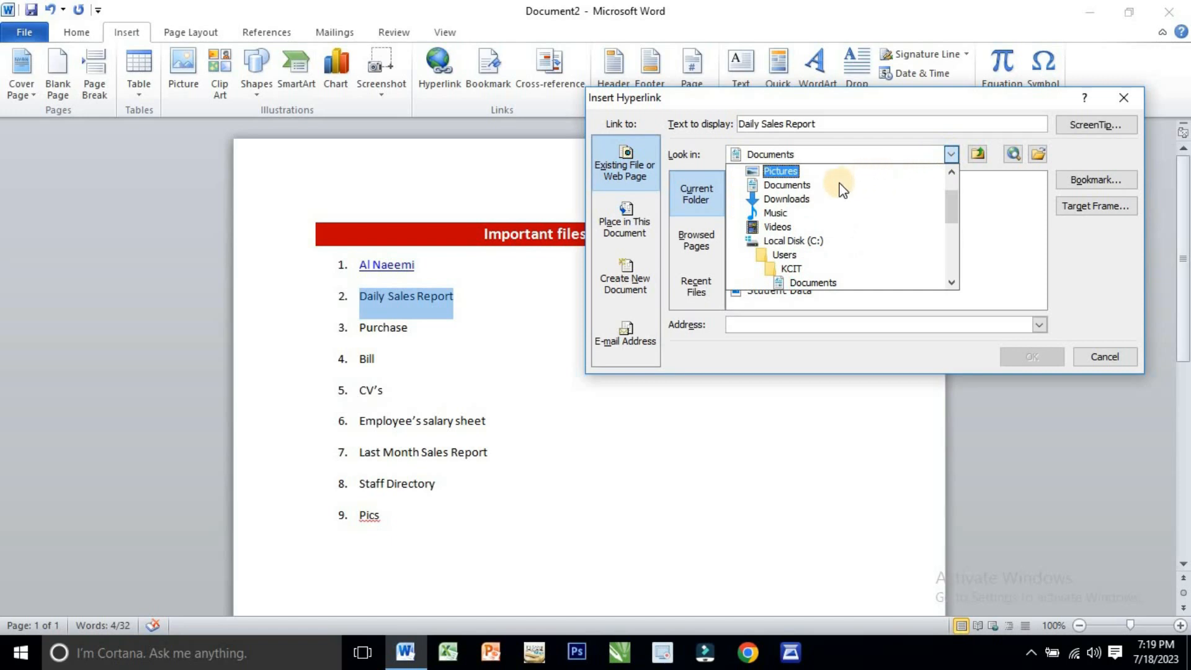
pyautogui.scroll(1, 838, 183)
pyautogui.click(775, 198)
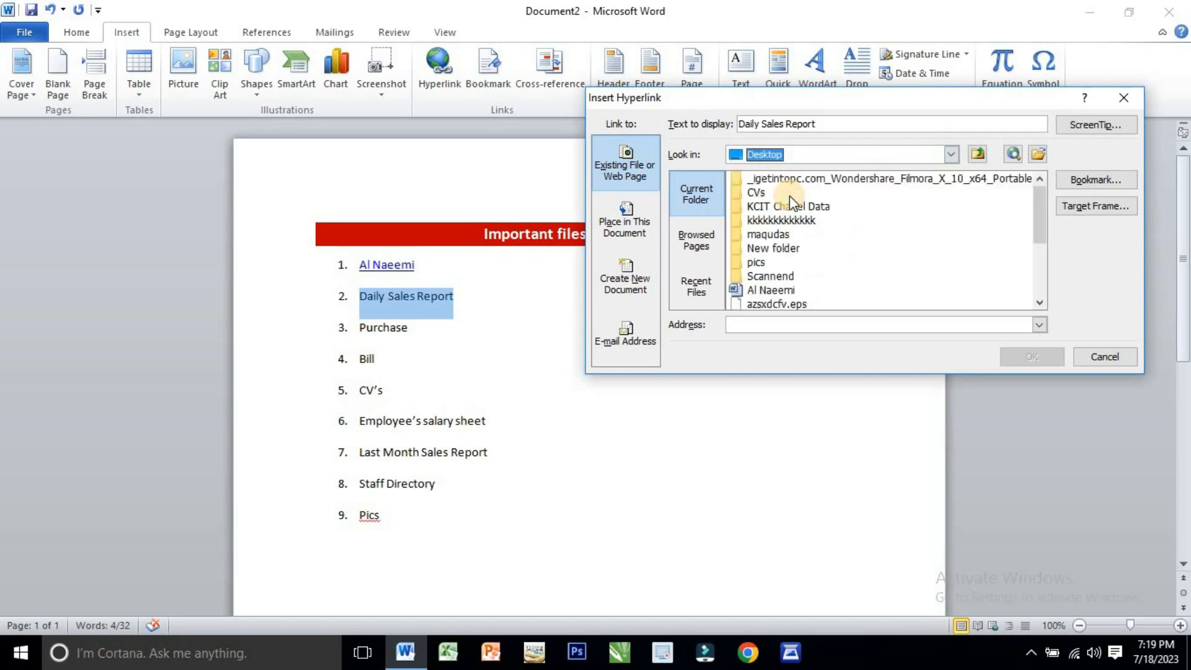
pyautogui.scroll(-1, 758, 259)
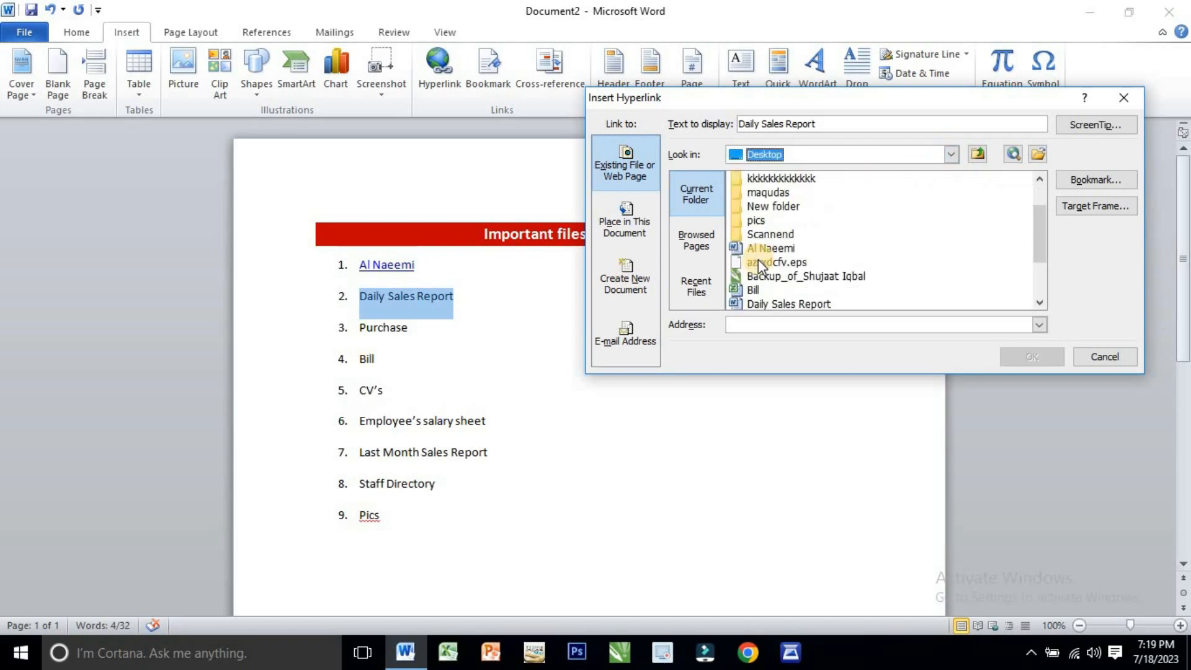
pyautogui.scroll(-1, 787, 258)
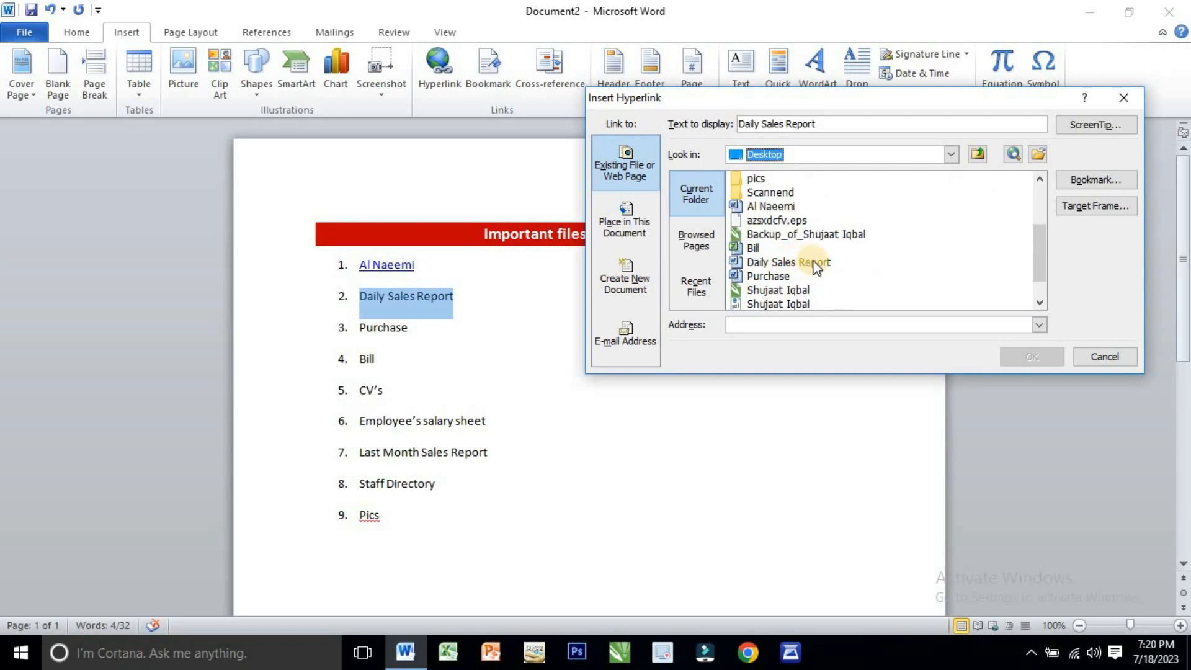
pyautogui.click(813, 263)
pyautogui.click(1040, 354)
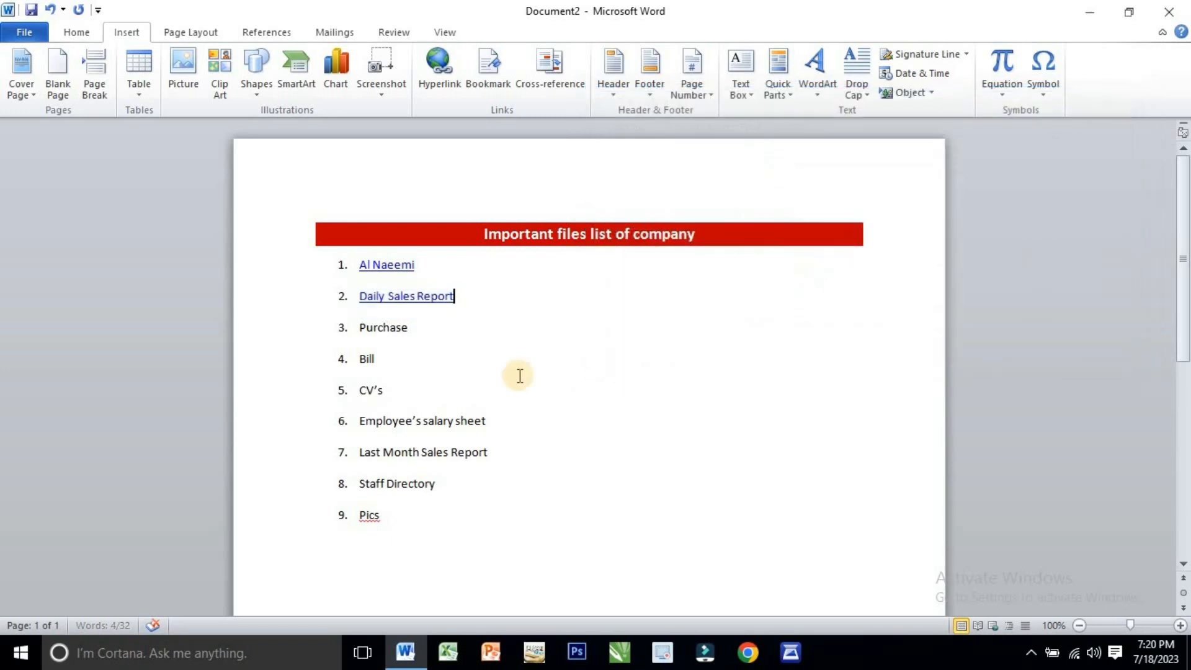
# - Turn the list item "Purchase" into a hyperlink to the Purchase document on the Desktop
pyautogui.moveTo(399, 327); pyautogui.dragTo(360, 344)
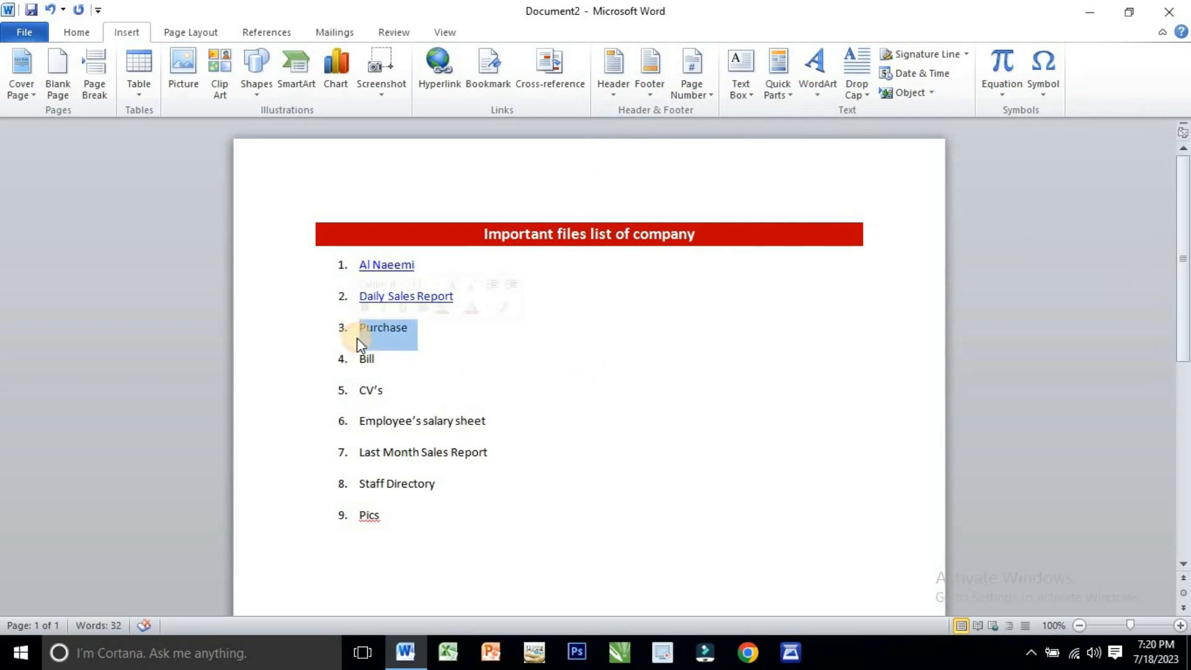
pyautogui.click(449, 86)
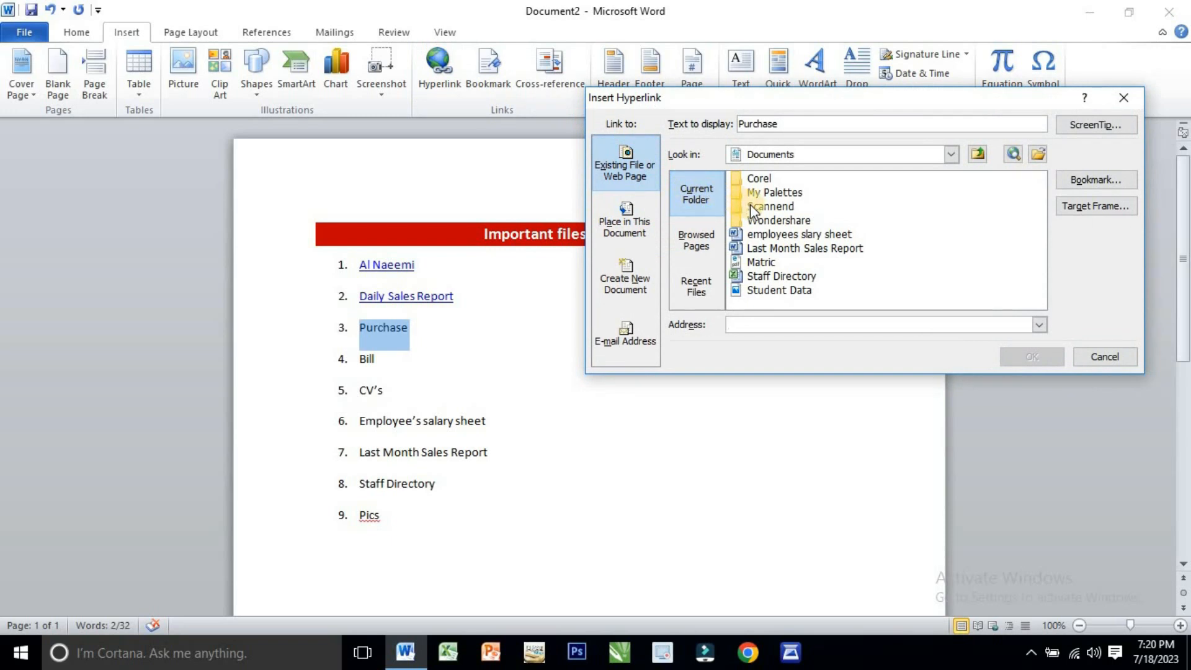
pyautogui.click(950, 154)
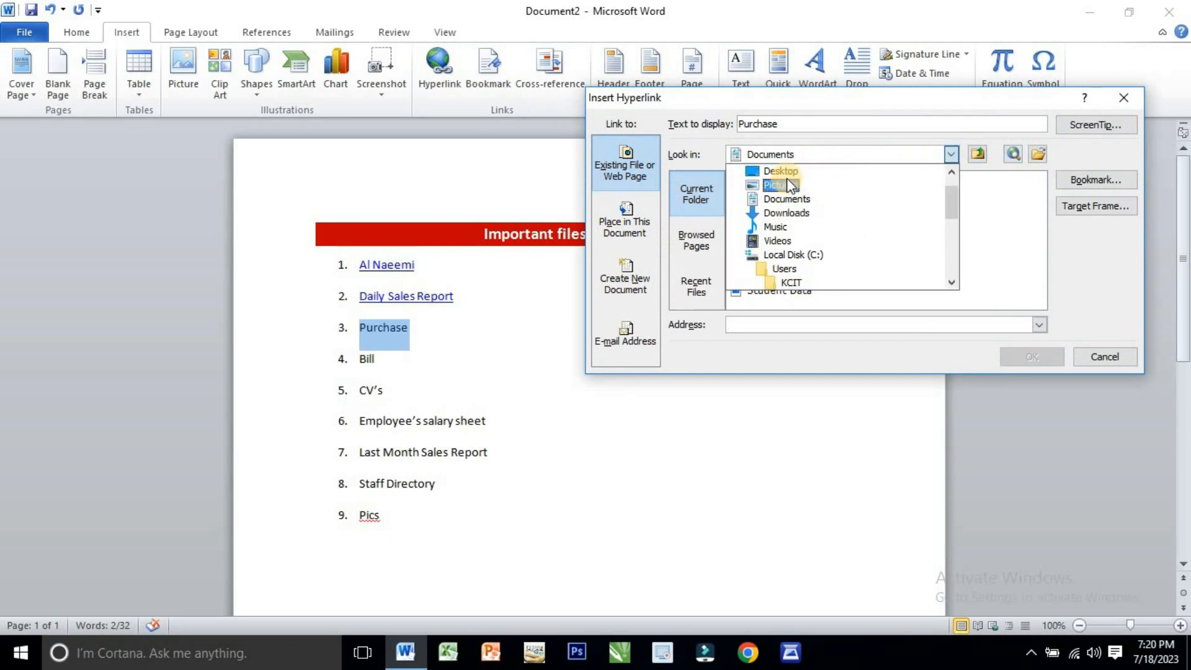
pyautogui.click(782, 172)
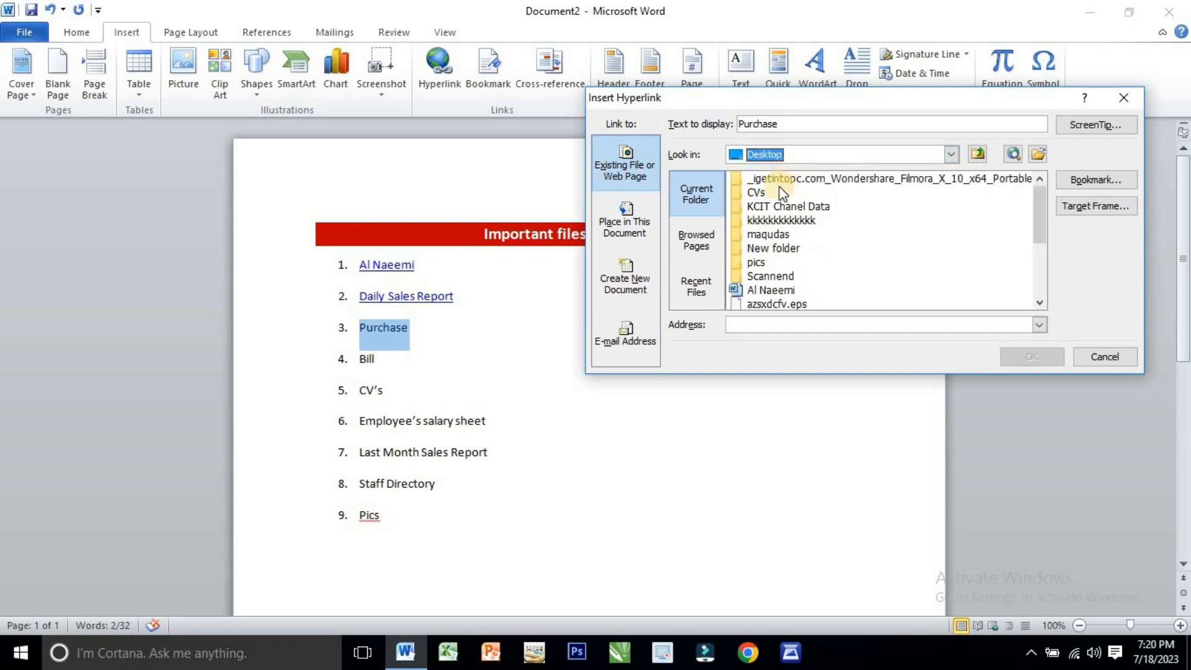
pyautogui.scroll(-1, 779, 254)
pyautogui.scroll(-1, 780, 254)
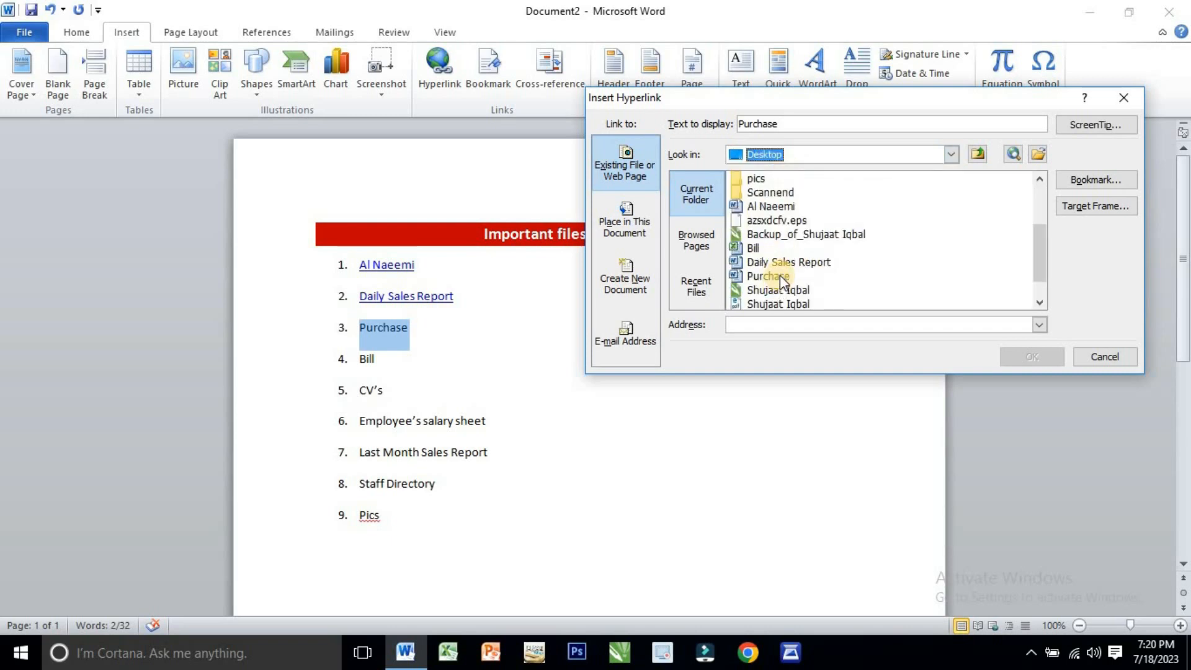
pyautogui.click(779, 274)
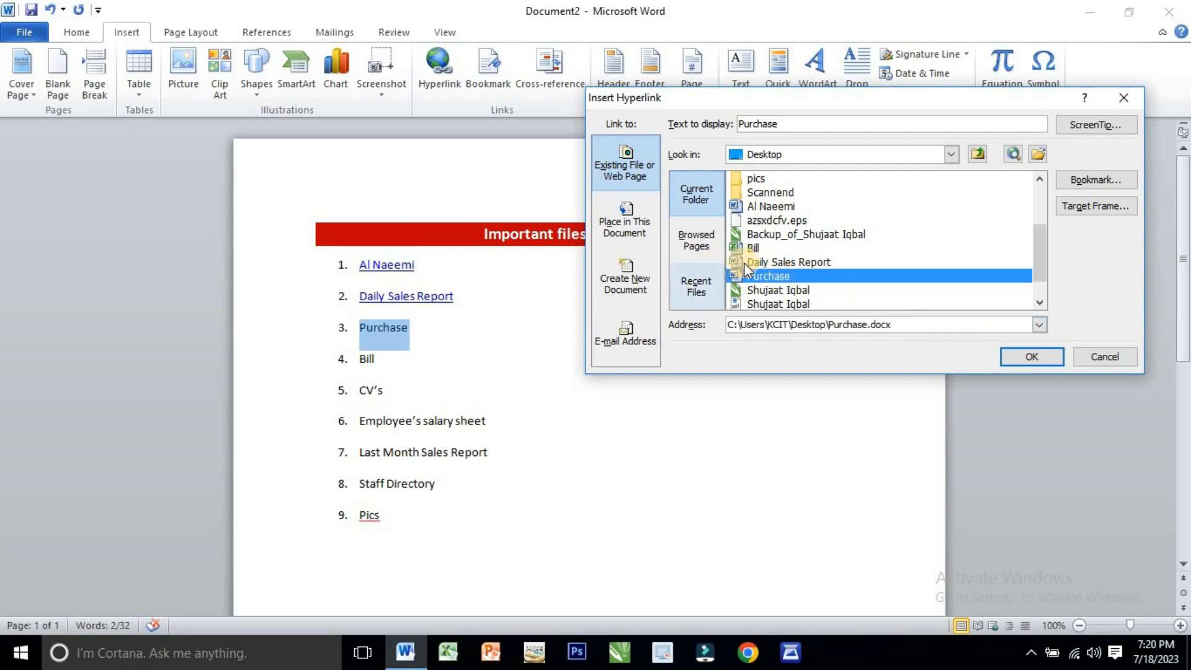
pyautogui.click(1021, 358)
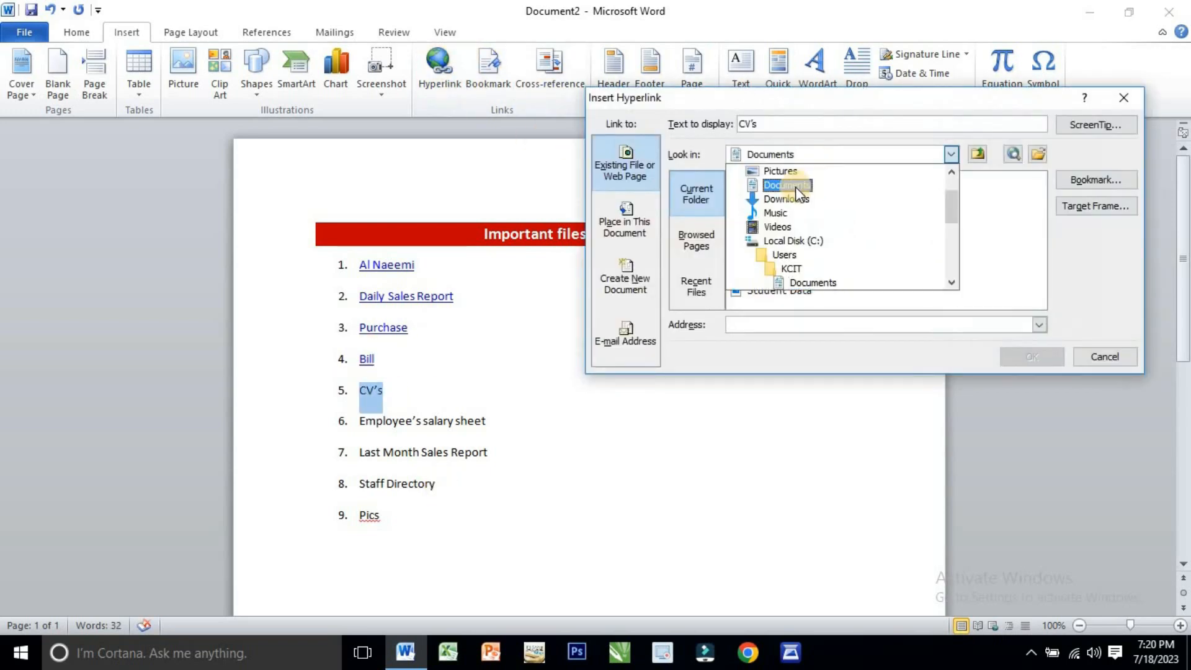
# - Link the list item "CV's" to the CVs folder on the Desktop
pyautogui.scroll(2, 795, 187)
pyautogui.click(782, 180)
pyautogui.scroll(-5, 779, 267)
pyautogui.scroll(2, 760, 239)
pyautogui.doubleClick(769, 228)
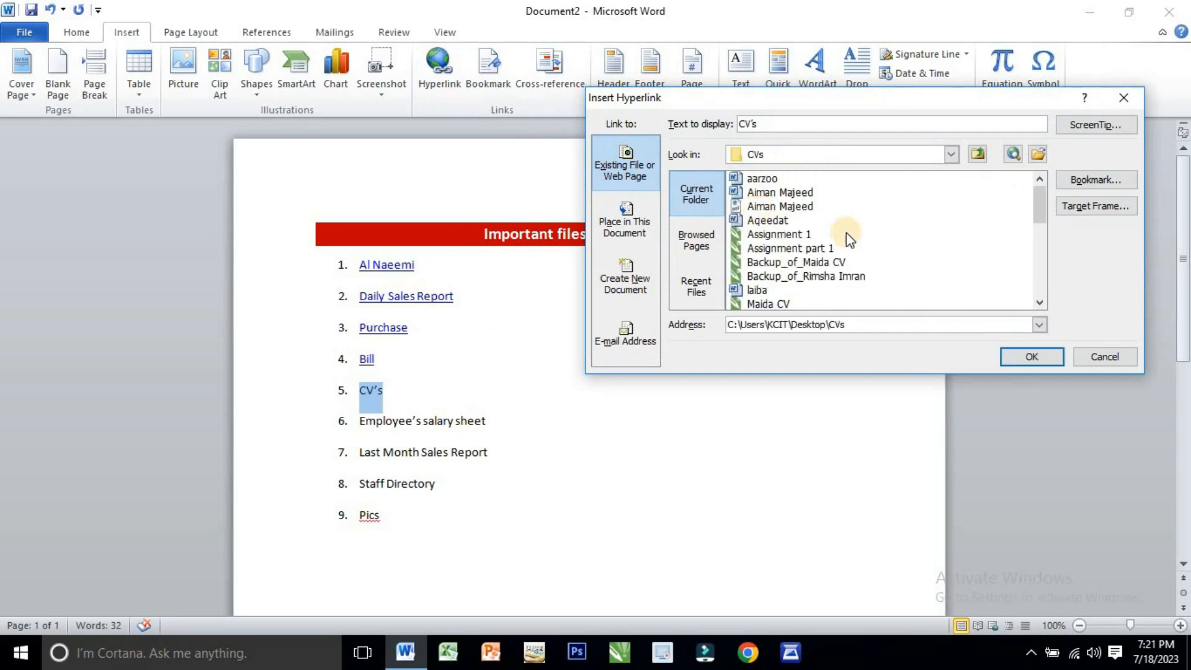
pyautogui.click(1032, 357)
# - Link the list item "Employee's salary sheet" to the "employees slary sheet" document in the Documents folder
pyautogui.moveTo(497, 416); pyautogui.dragTo(381, 421)
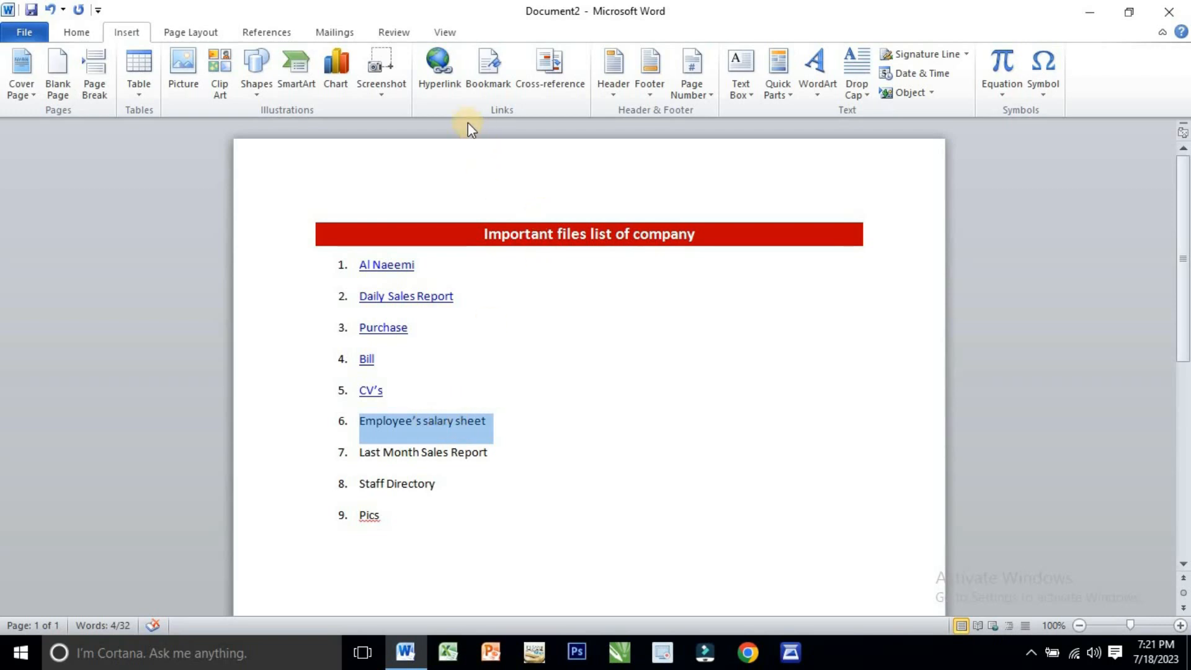
pyautogui.click(442, 78)
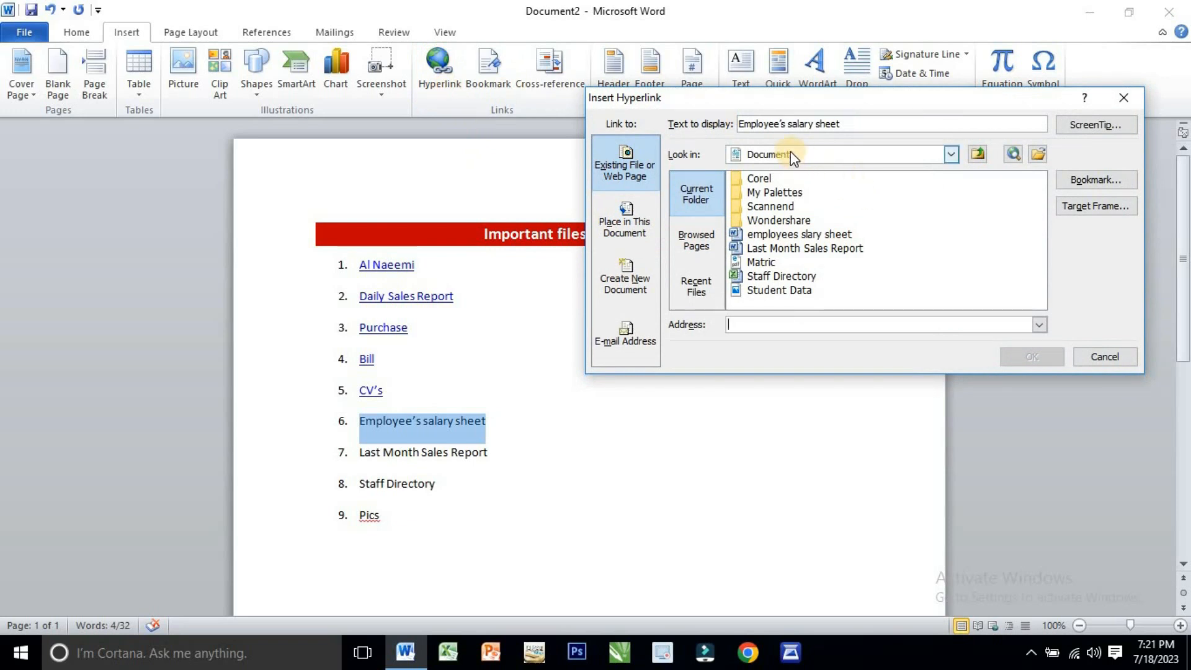
pyautogui.click(809, 234)
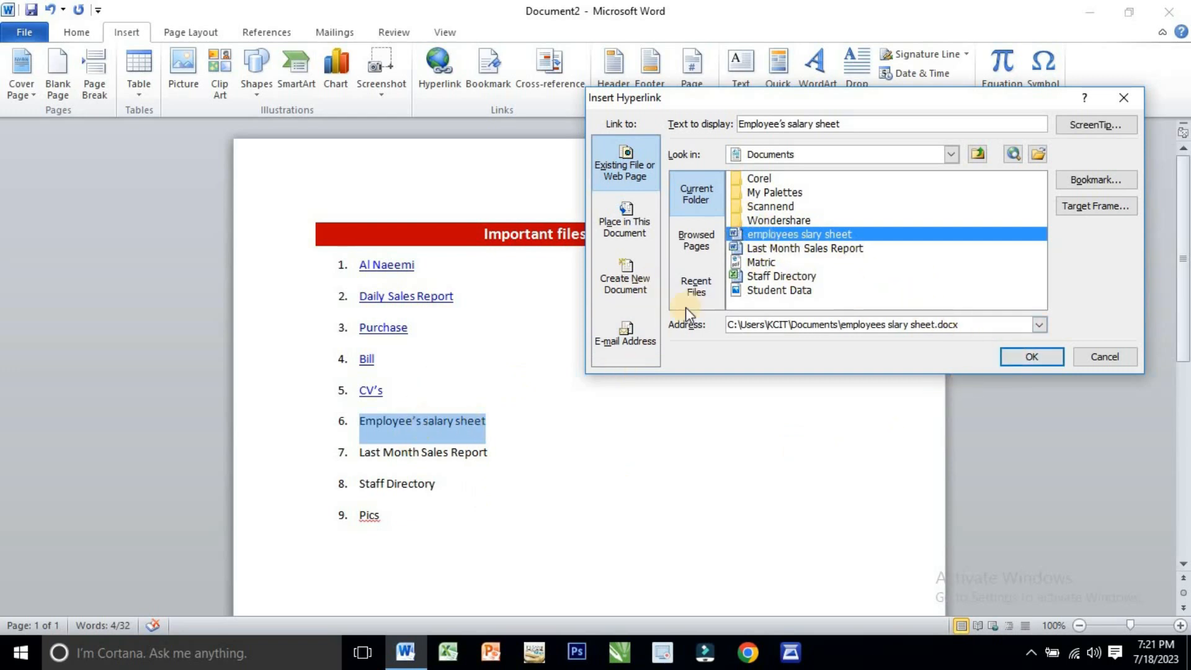
pyautogui.doubleClick(787, 234)
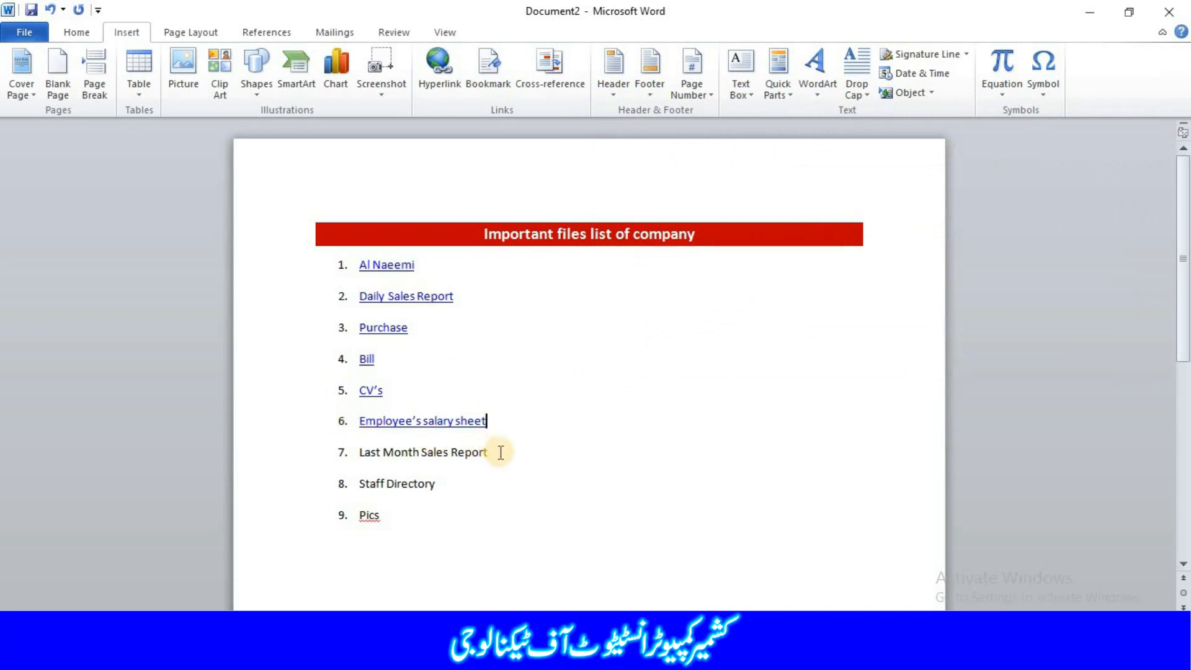
# - Link the list item "Last Month Sales Report" to the document of the same name in the Documents folder
pyautogui.moveTo(501, 453); pyautogui.dragTo(352, 458)
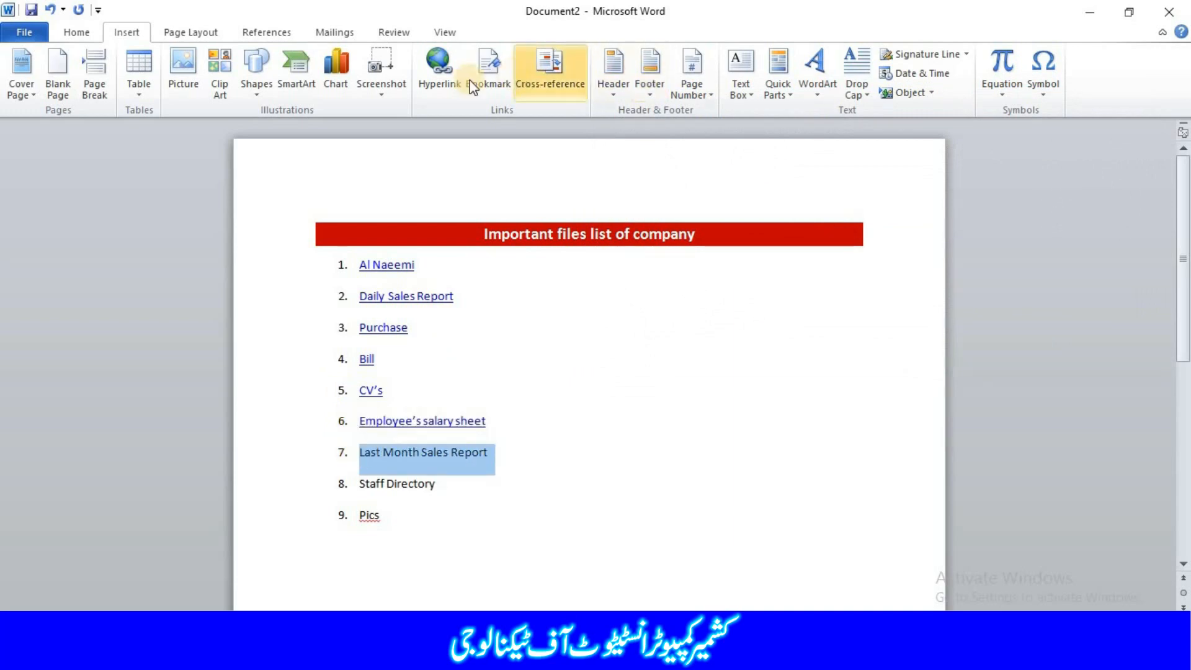
pyautogui.click(453, 79)
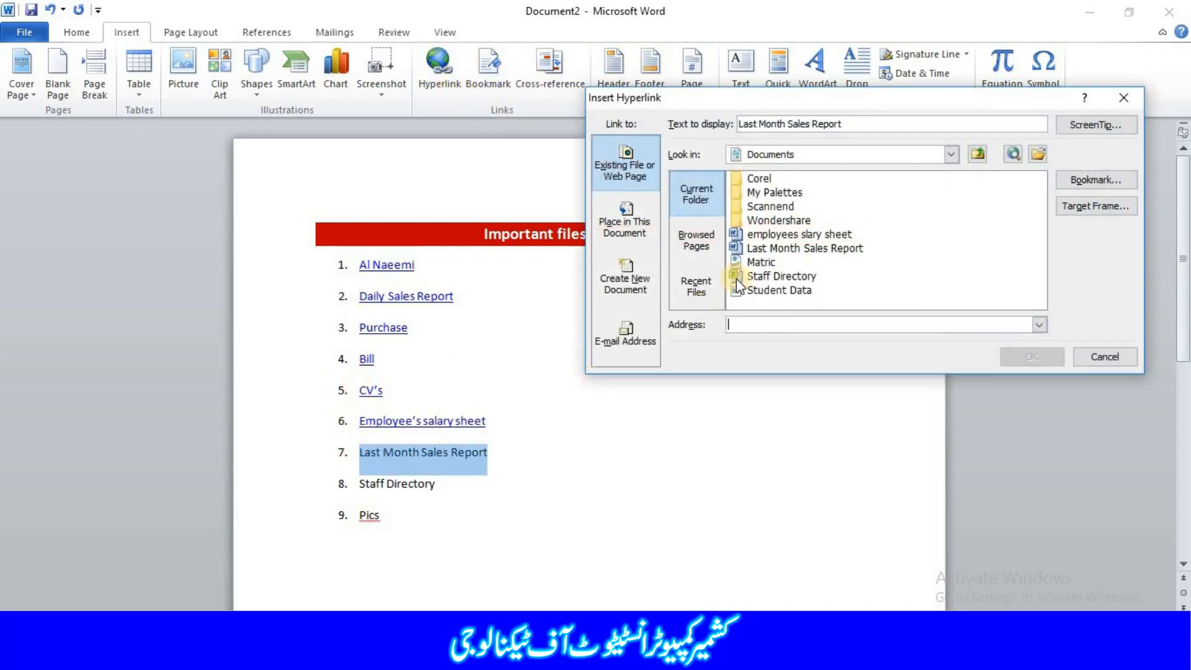
pyautogui.click(801, 247)
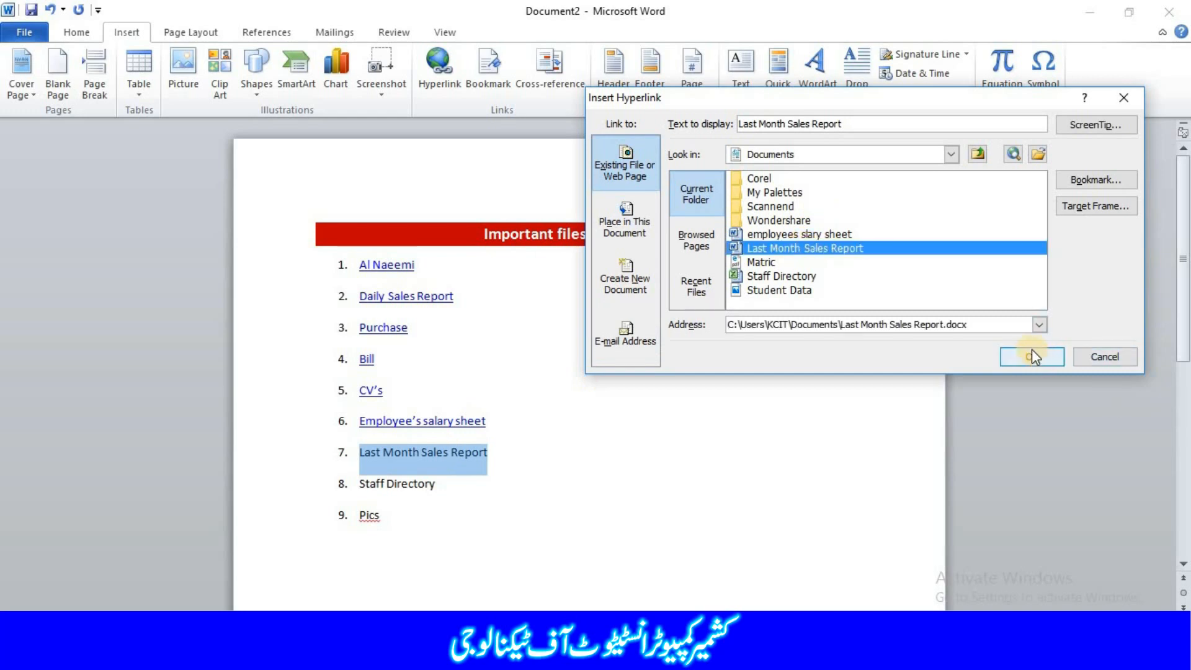
pyautogui.doubleClick(849, 247)
# - Link the list item "Staff Directory" to the Staff Directory workbook in the Documents folder
pyautogui.moveTo(445, 487); pyautogui.dragTo(303, 487)
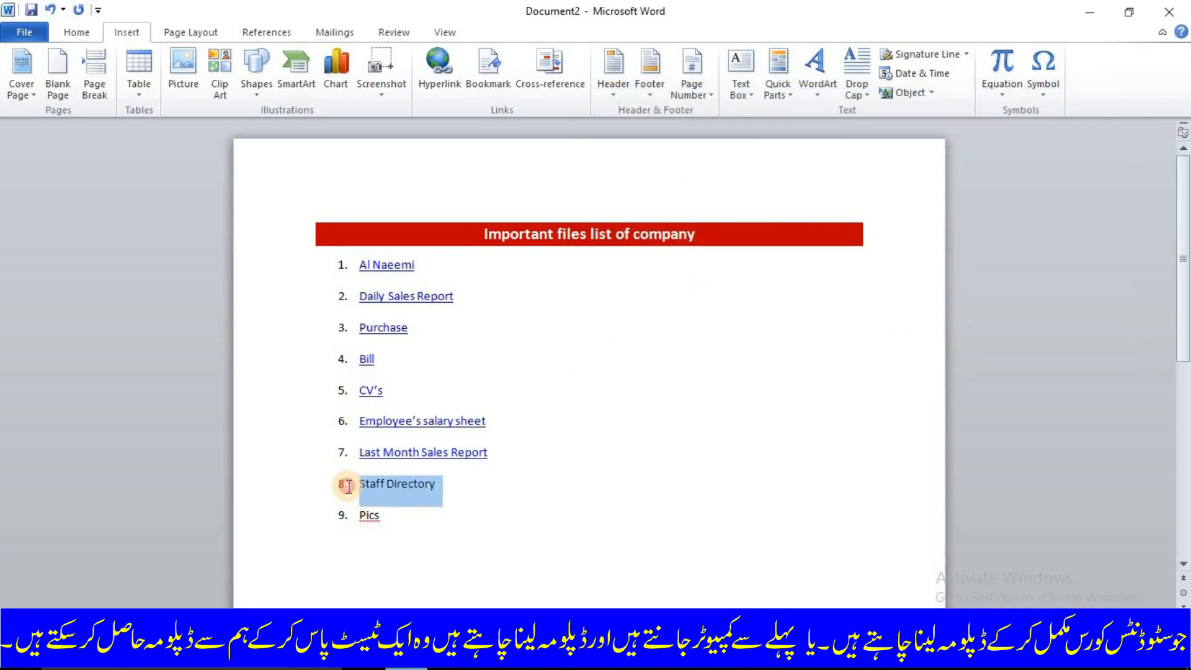
pyautogui.click(451, 91)
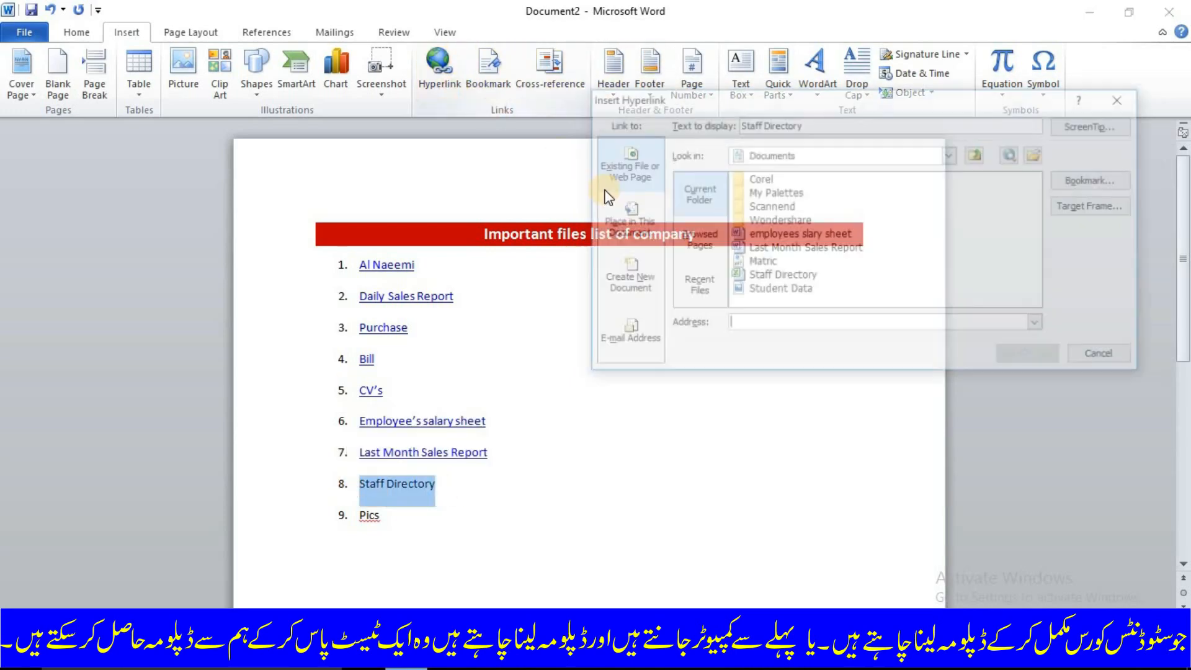
pyautogui.click(762, 279)
pyautogui.click(1032, 357)
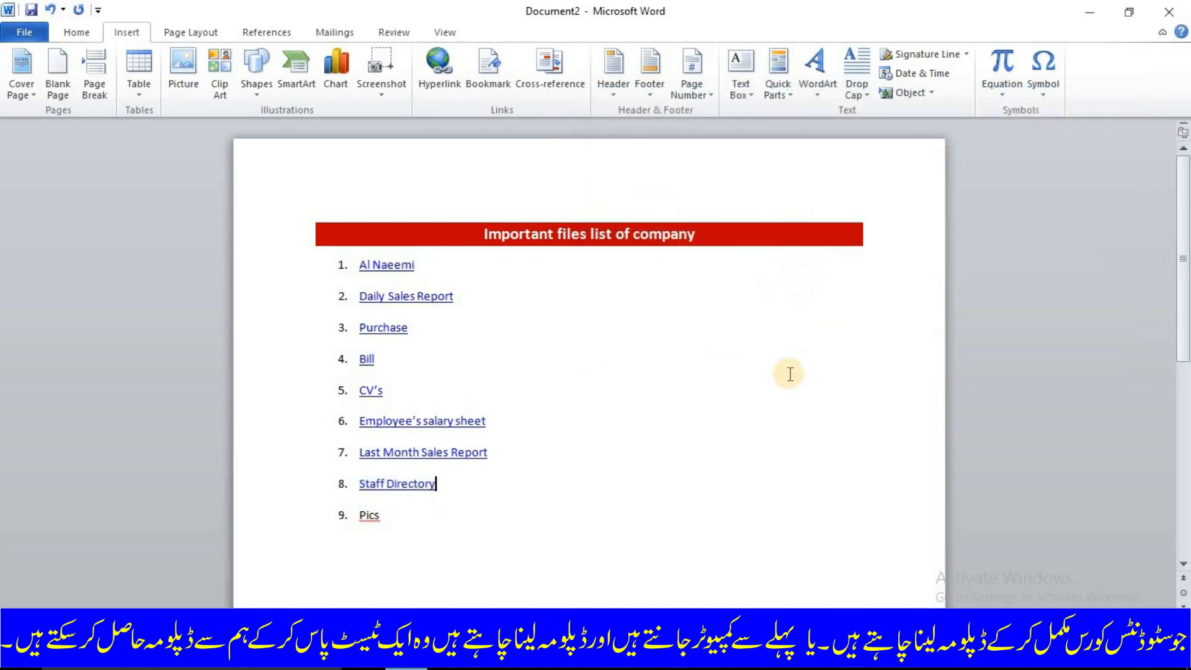
# - Link the list item "Pics" to the pics folder on the Desktop
pyautogui.click(403, 523)
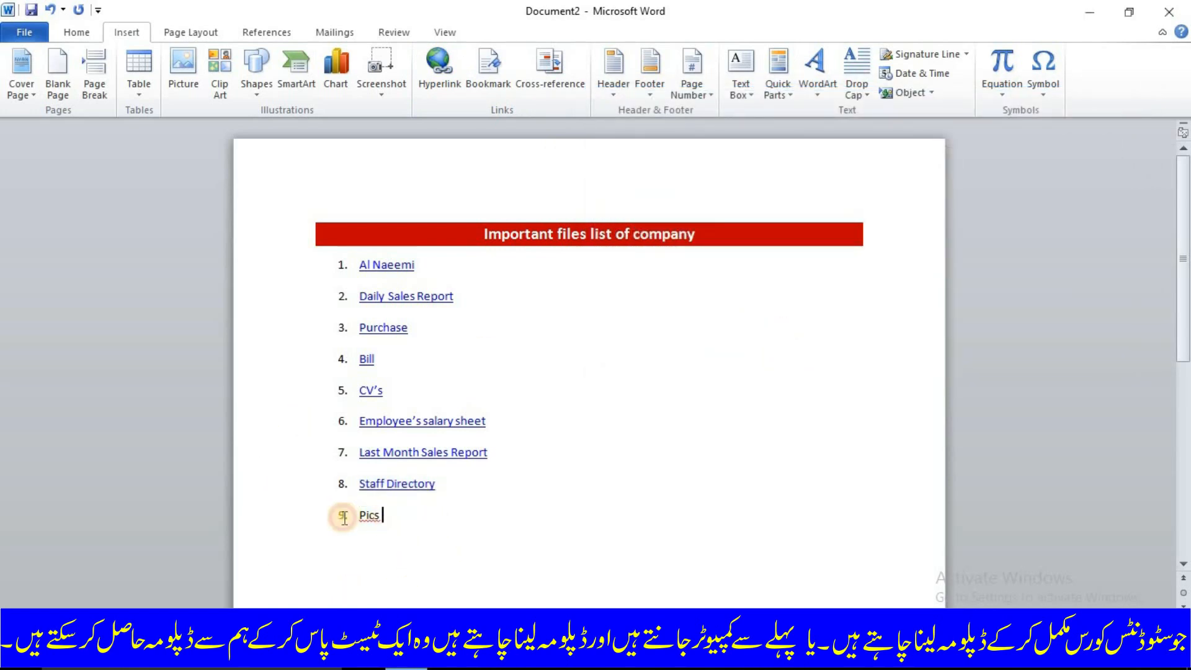
pyautogui.moveTo(403, 523); pyautogui.dragTo(344, 517)
pyautogui.hotkey('ctrl', 'k')
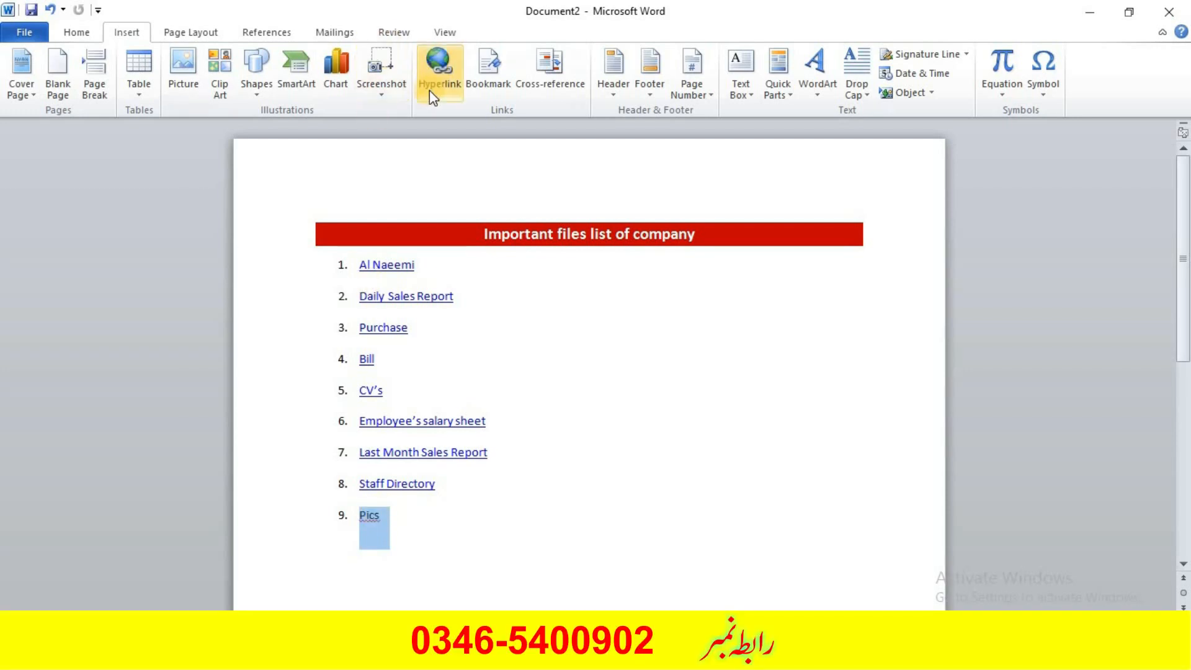
pyautogui.click(429, 91)
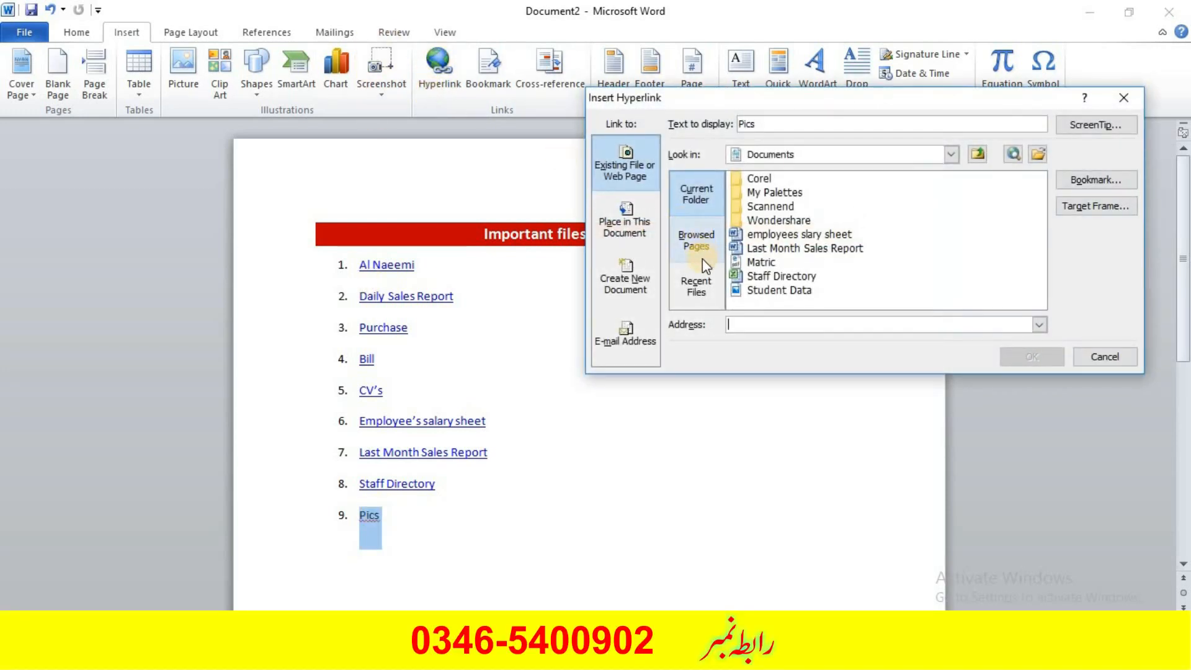
pyautogui.click(950, 155)
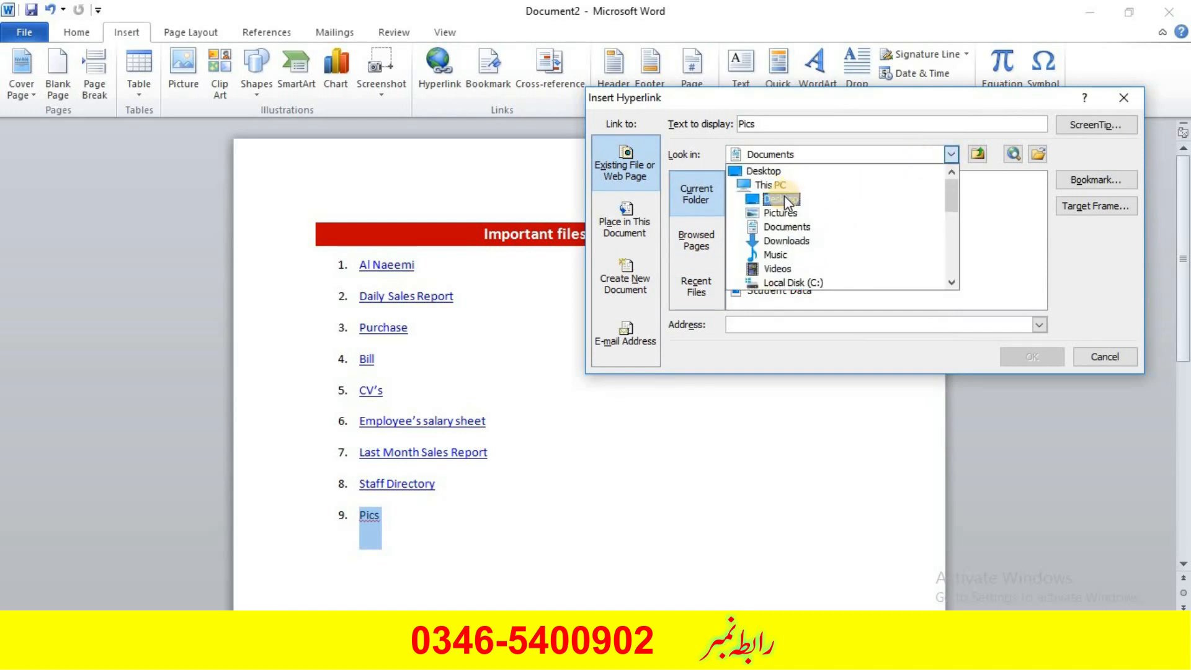
pyautogui.click(784, 197)
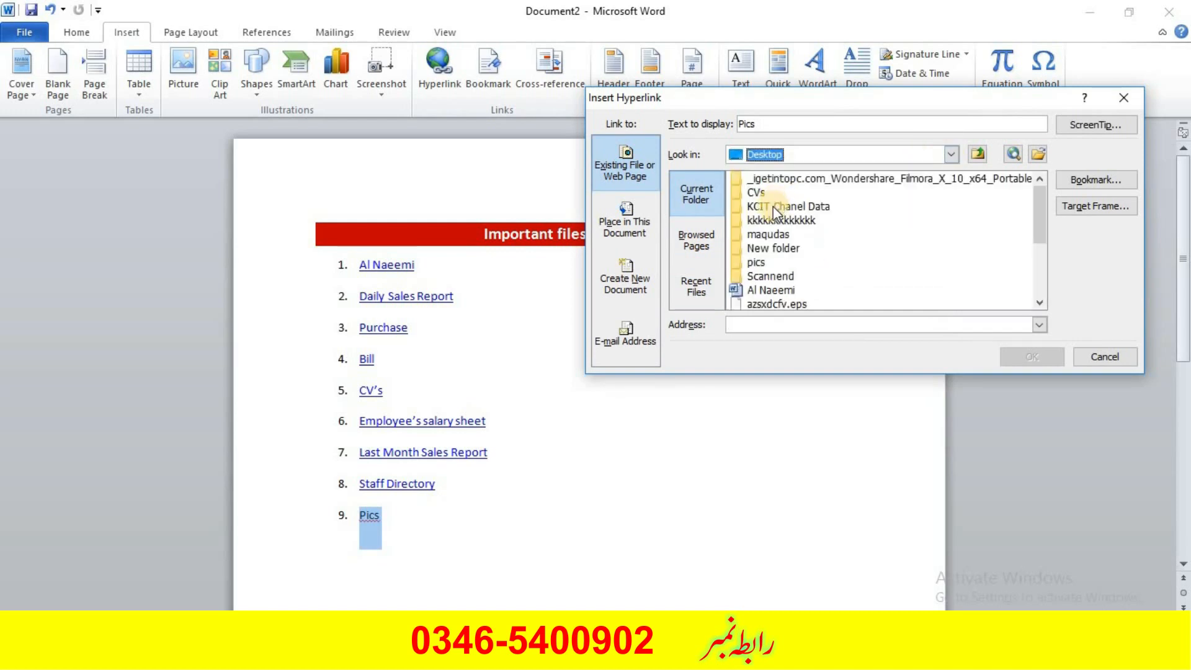
pyautogui.click(756, 260)
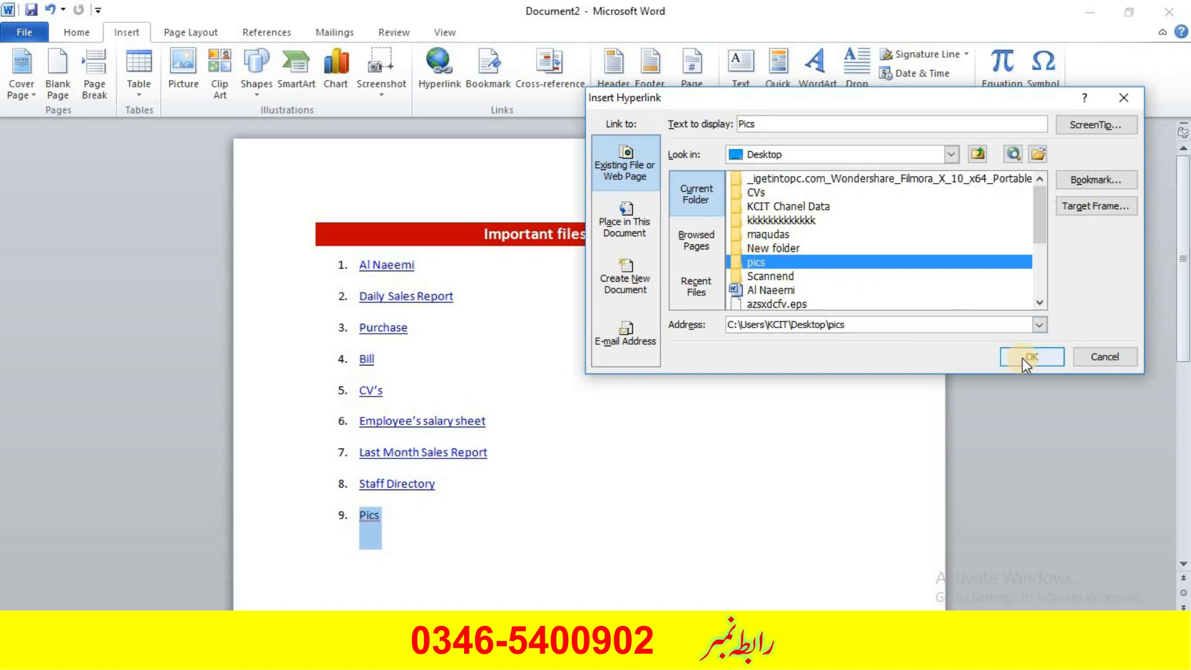
pyautogui.doubleClick(758, 258)
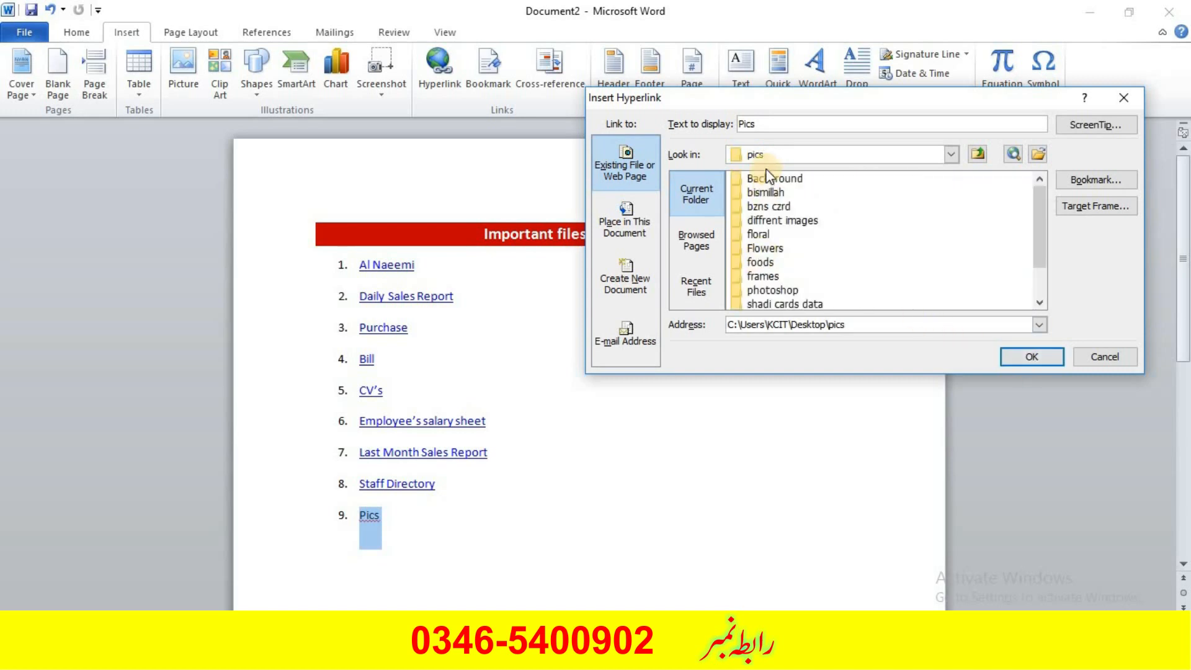
pyautogui.scroll(-1, 768, 195)
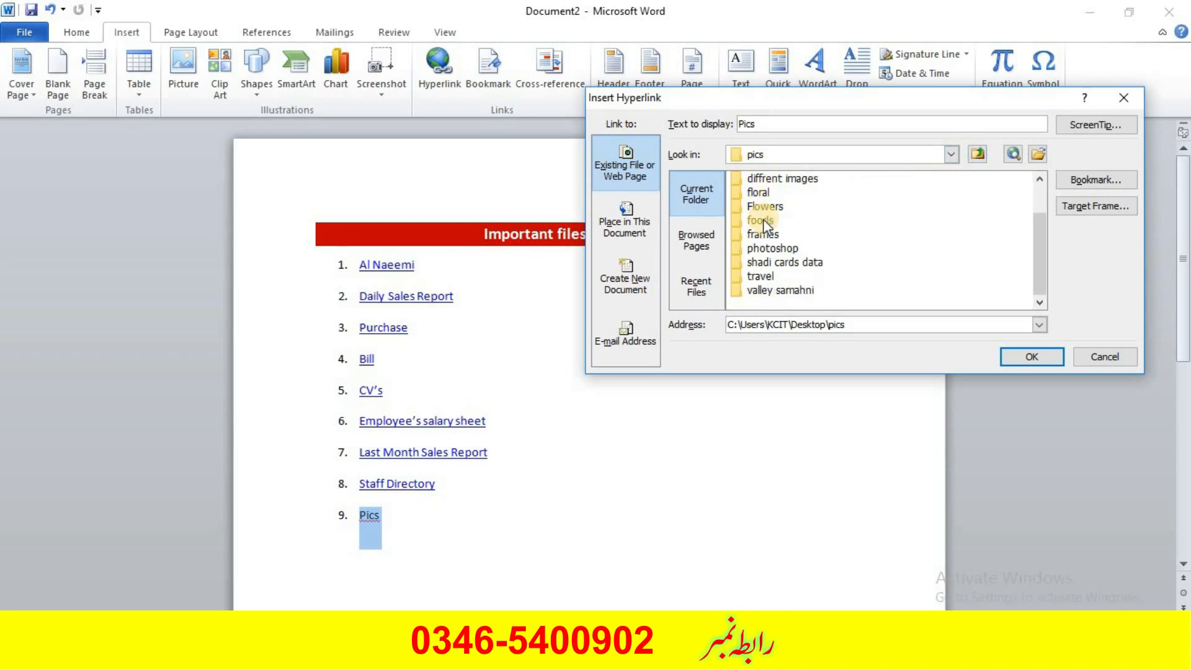
pyautogui.click(979, 156)
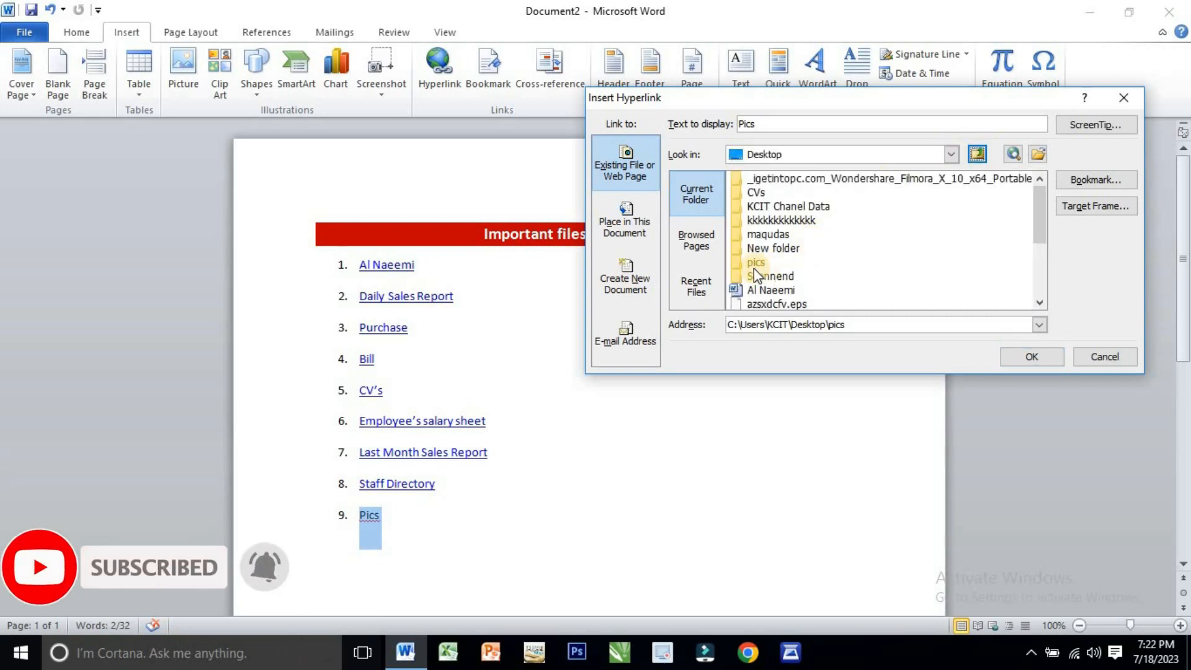
pyautogui.click(753, 262)
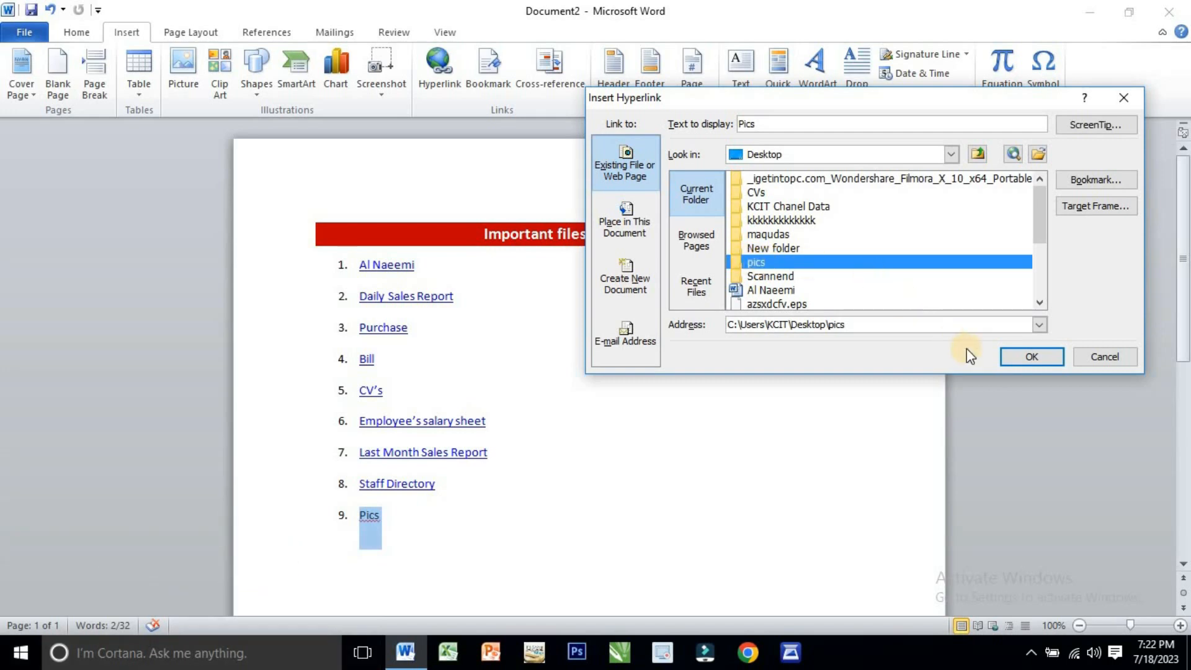
pyautogui.click(1015, 356)
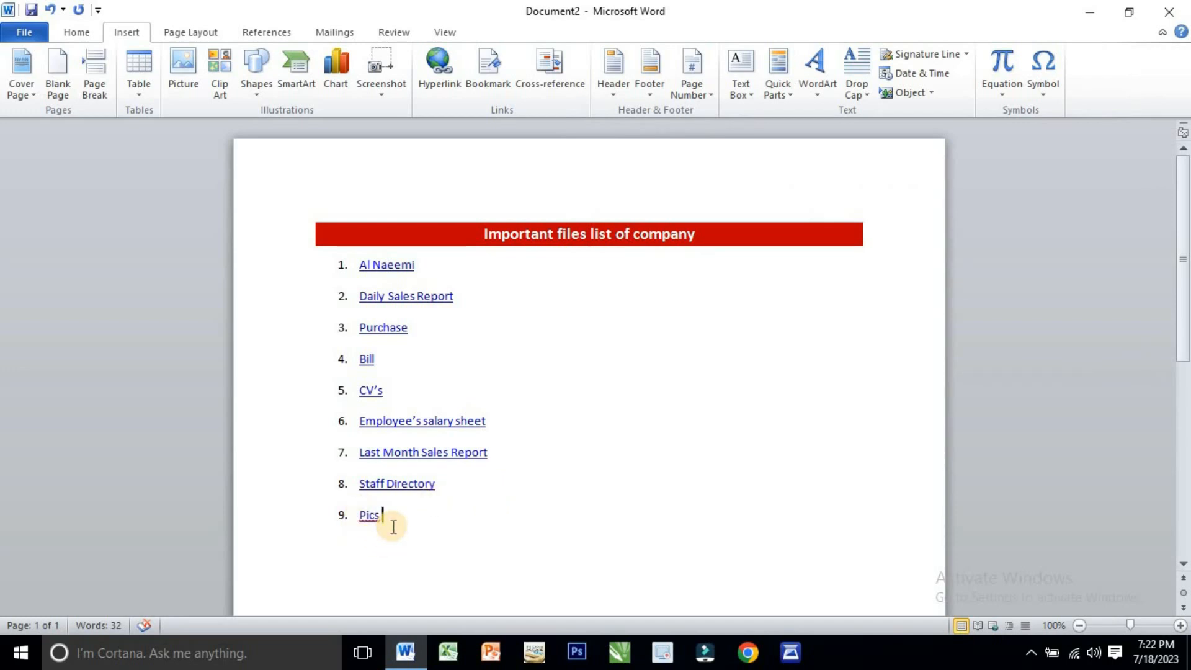
# - Add a tenth item, "Different images", to the numbered file list below "Pics"
pyautogui.press('Return')
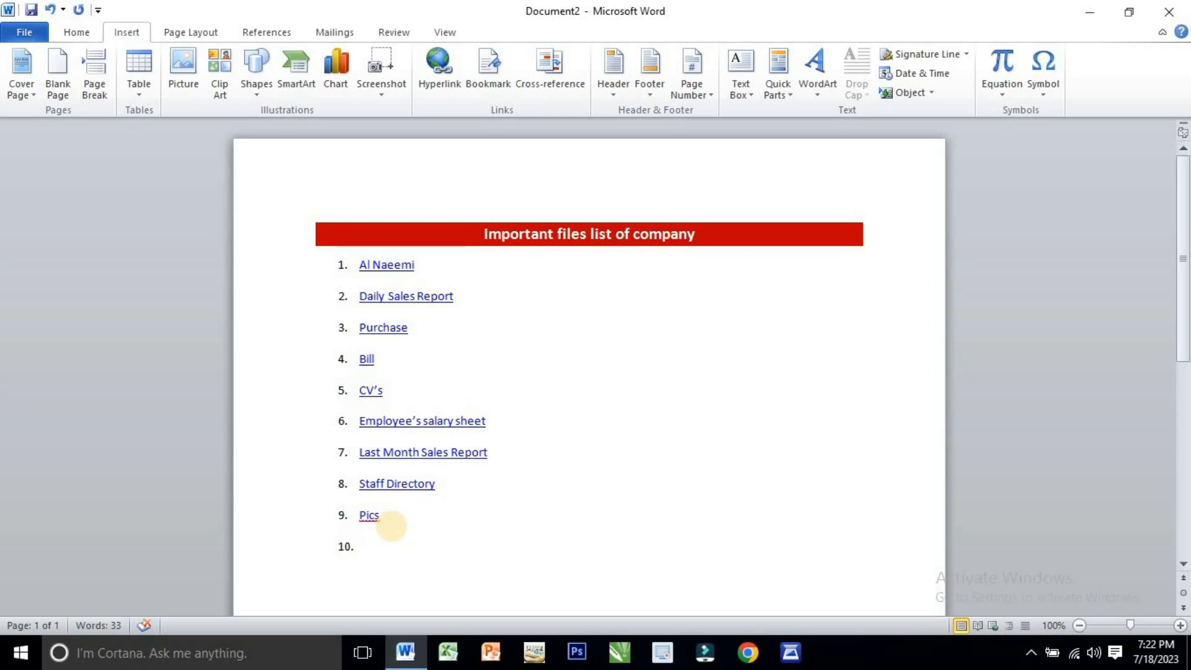
pyautogui.write('Diff')
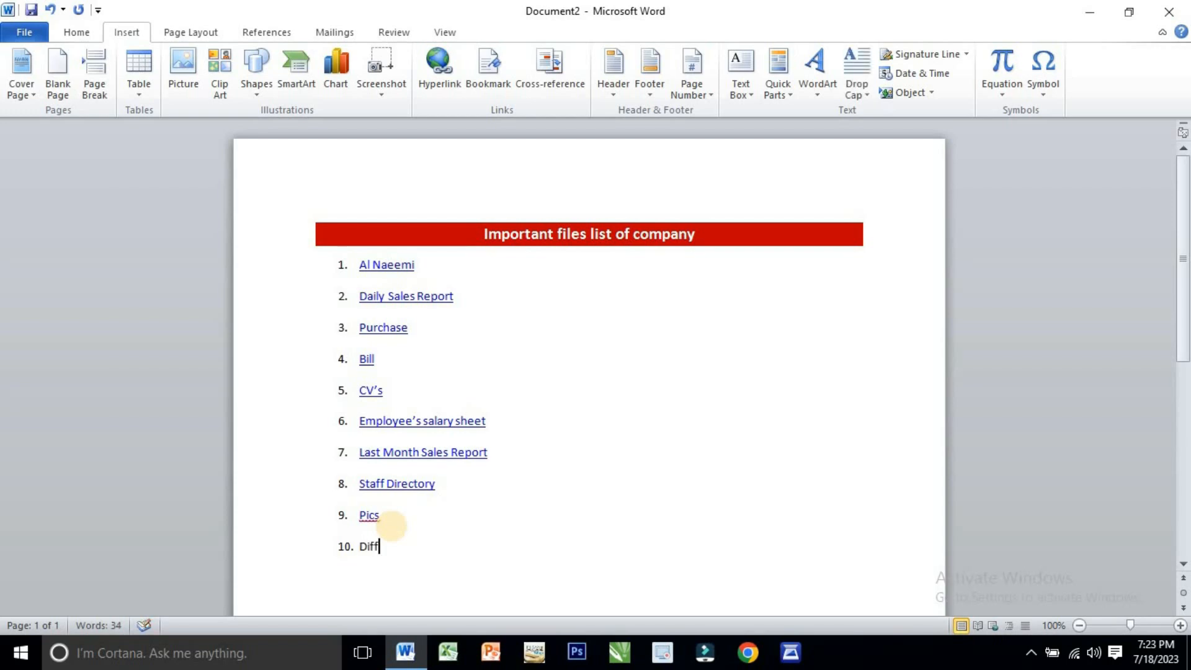
pyautogui.write('erent images')
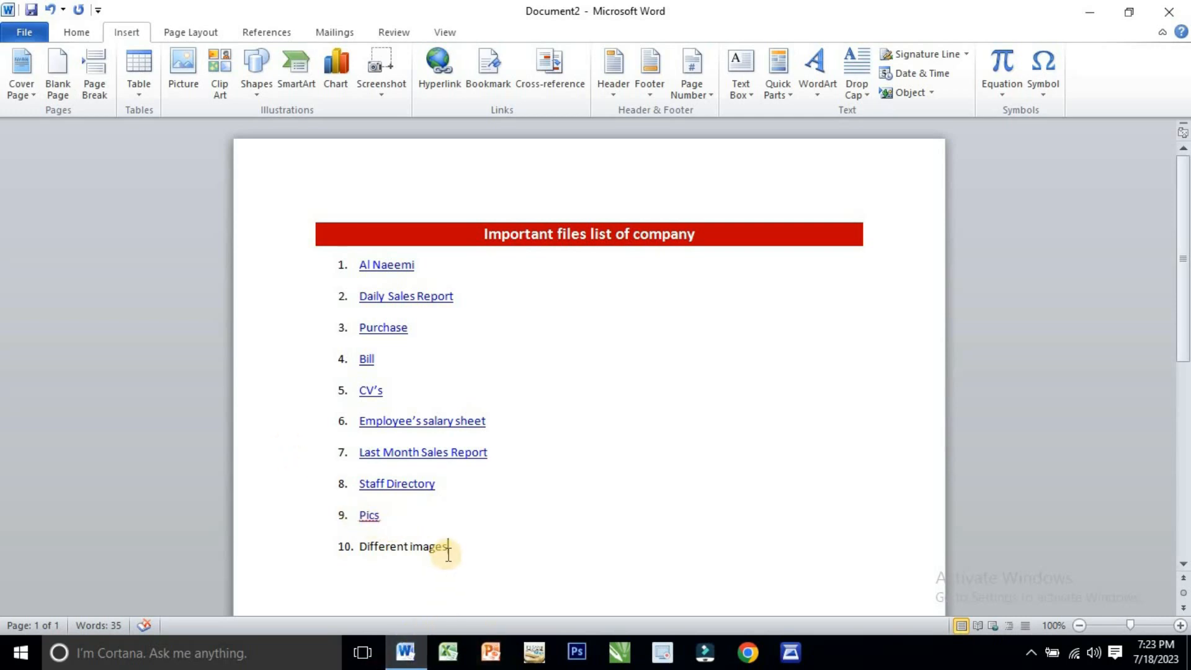
# - Link the list item "Different images" to the "diffrent images" folder inside the Desktop's pics folder
pyautogui.tripleClick(373, 551)
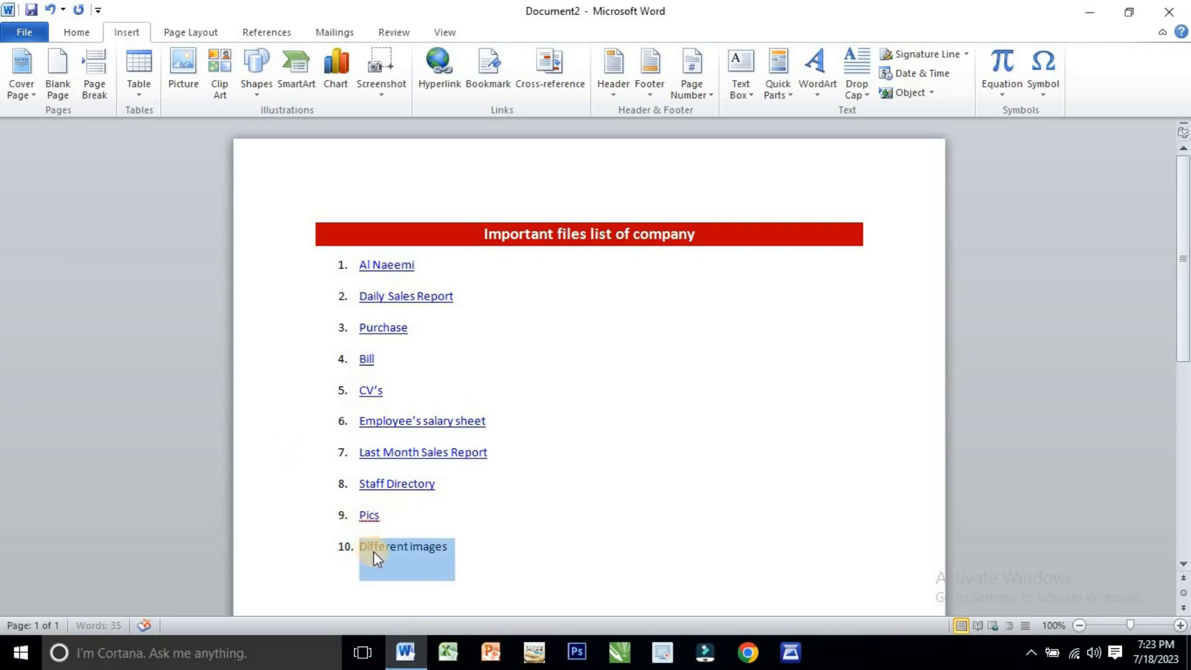
pyautogui.click(437, 61)
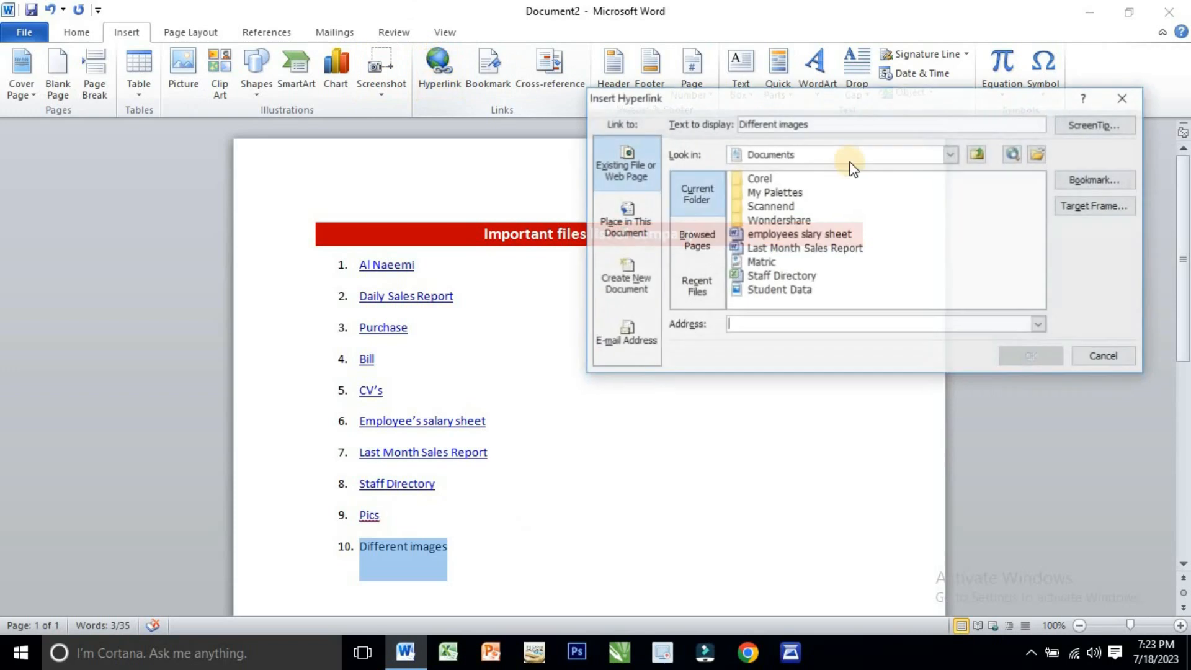
pyautogui.click(951, 155)
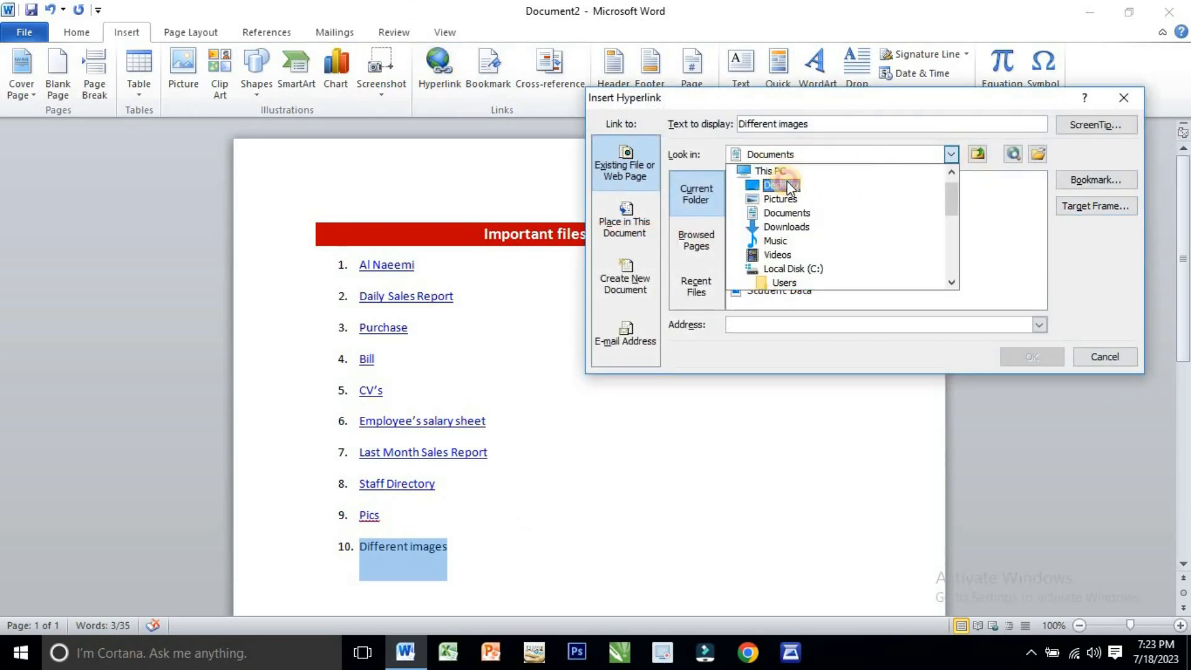
pyautogui.click(780, 185)
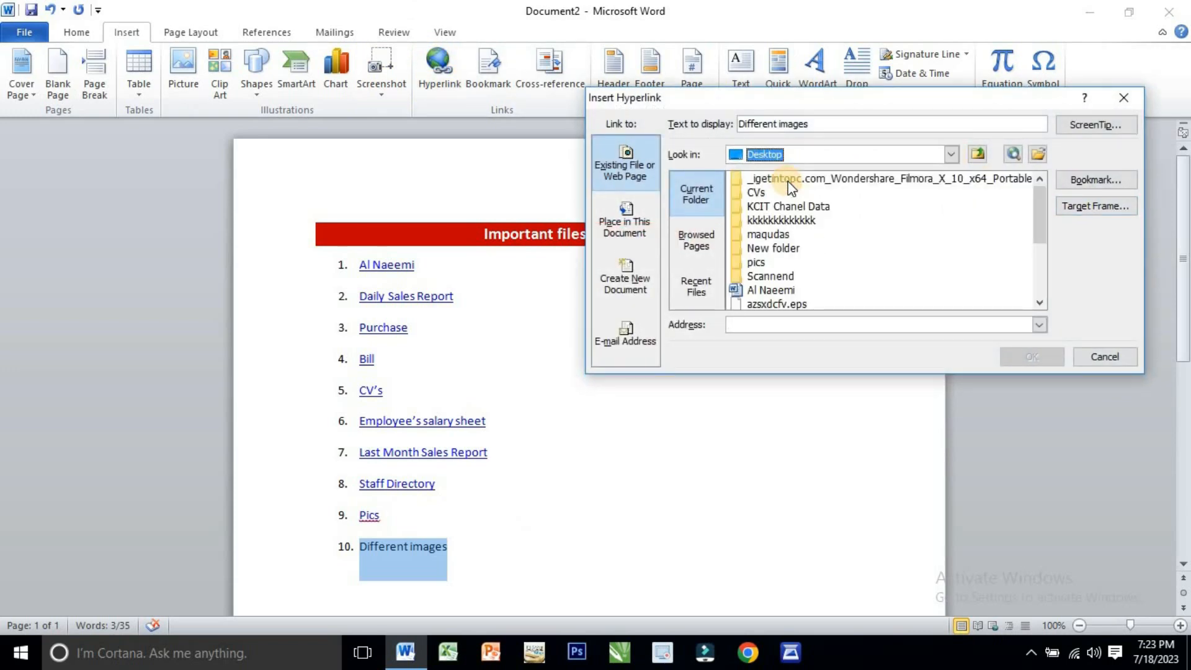
pyautogui.click(752, 261)
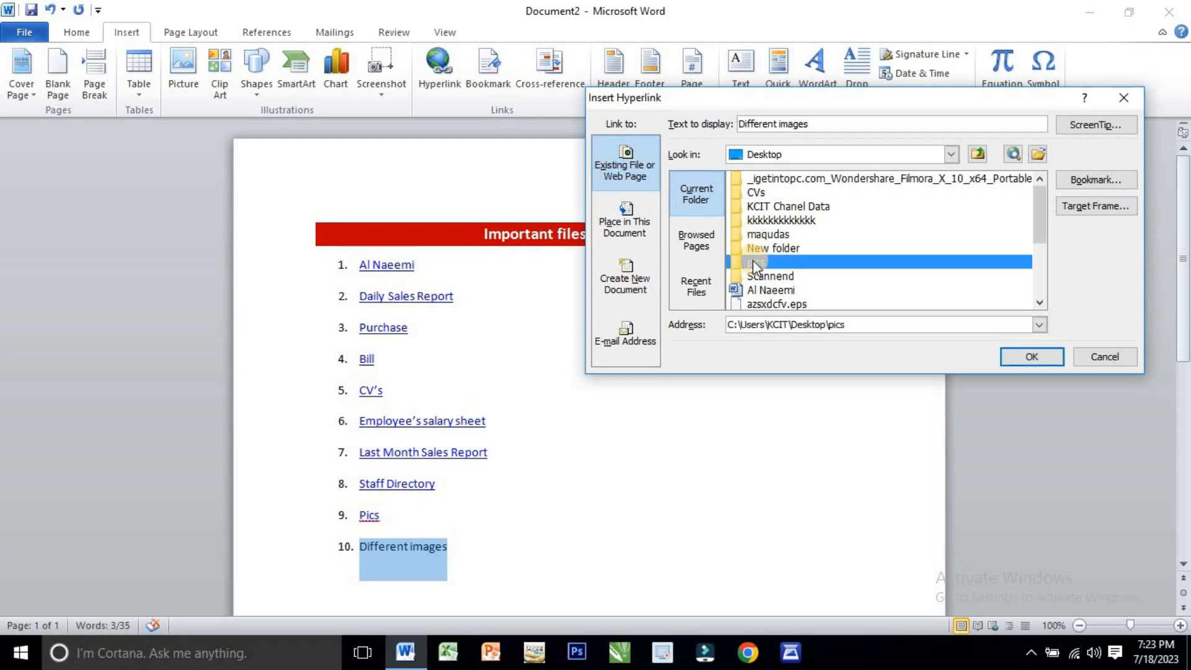
pyautogui.doubleClick(753, 259)
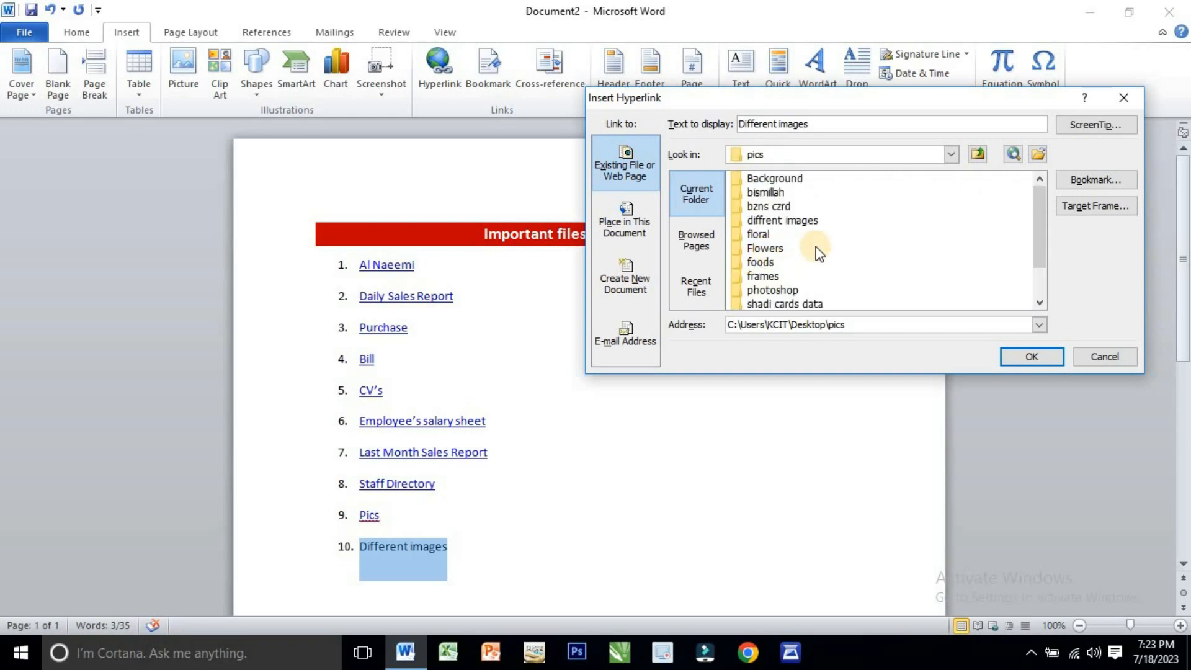
pyautogui.click(800, 220)
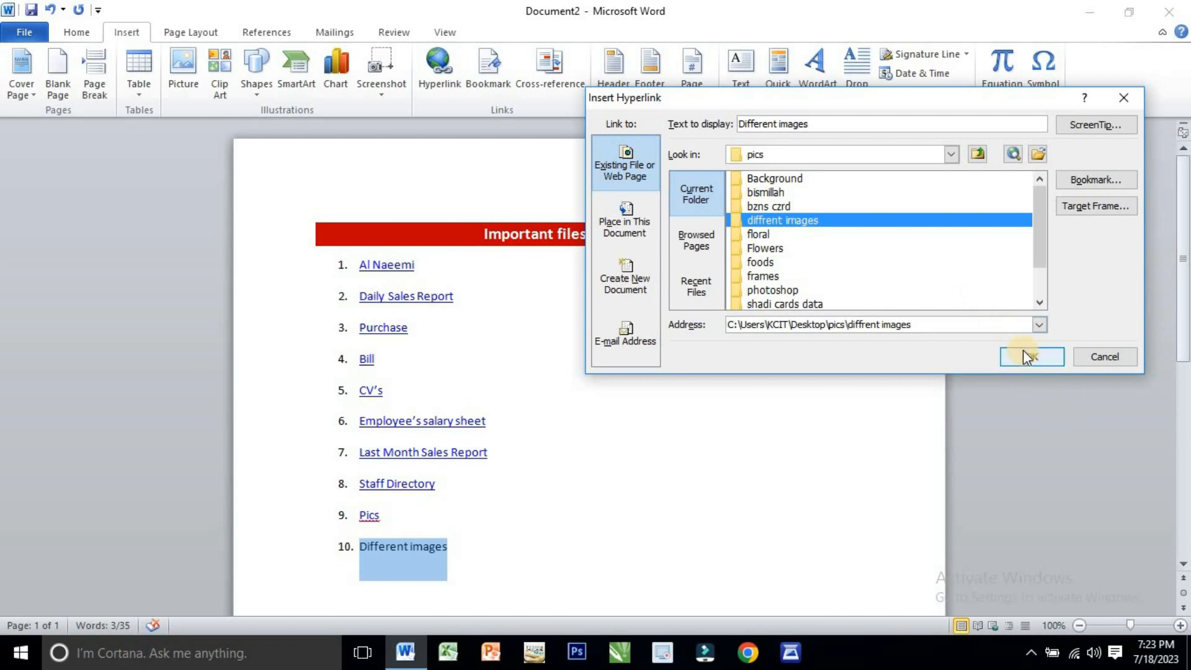
pyautogui.click(1004, 361)
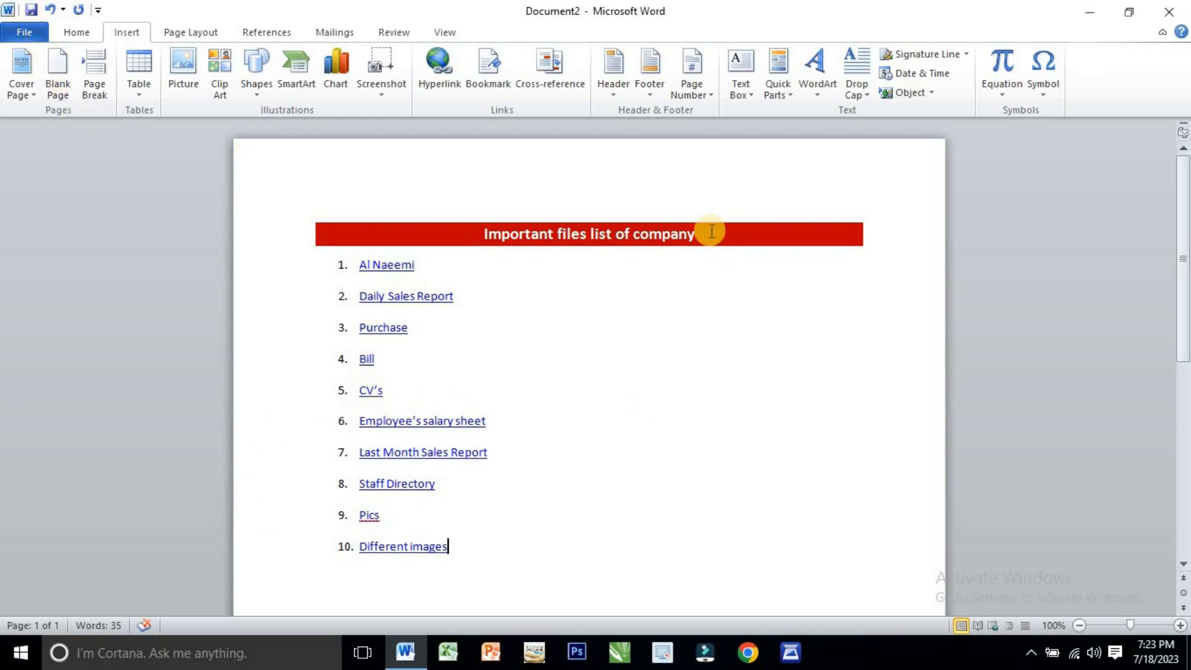
# - Save the document to the Desktop as a Word Document named "Important files list of company"
pyautogui.moveTo(696, 235); pyautogui.dragTo(485, 234)
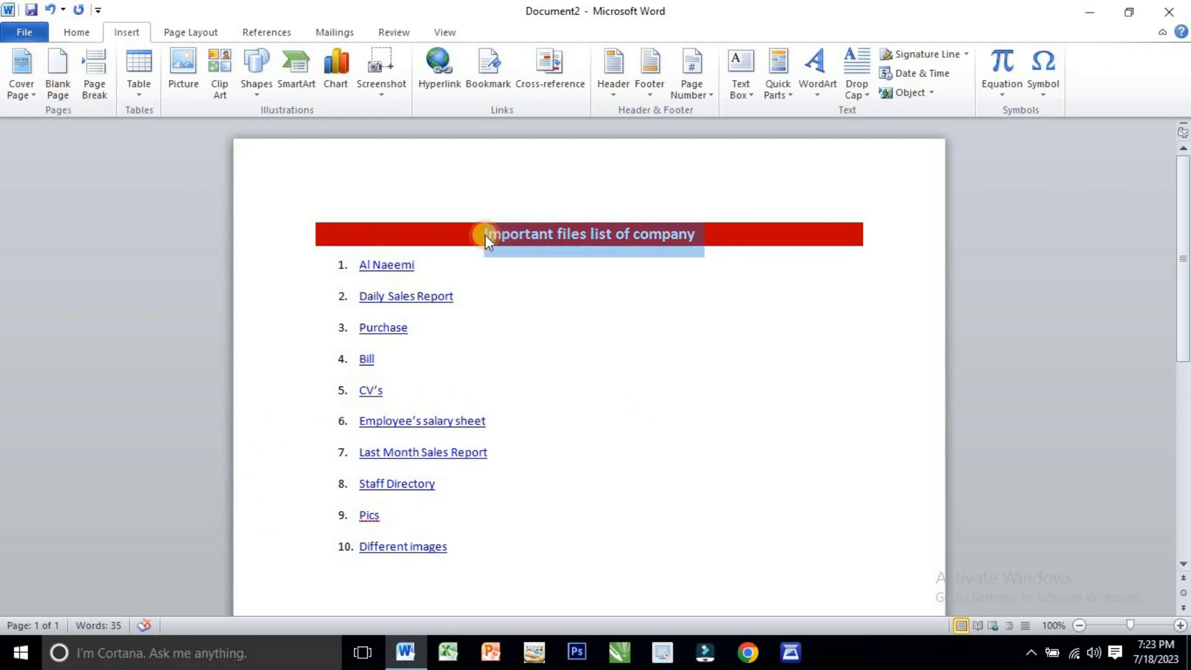
pyautogui.click(579, 315)
pyautogui.click(8, 31)
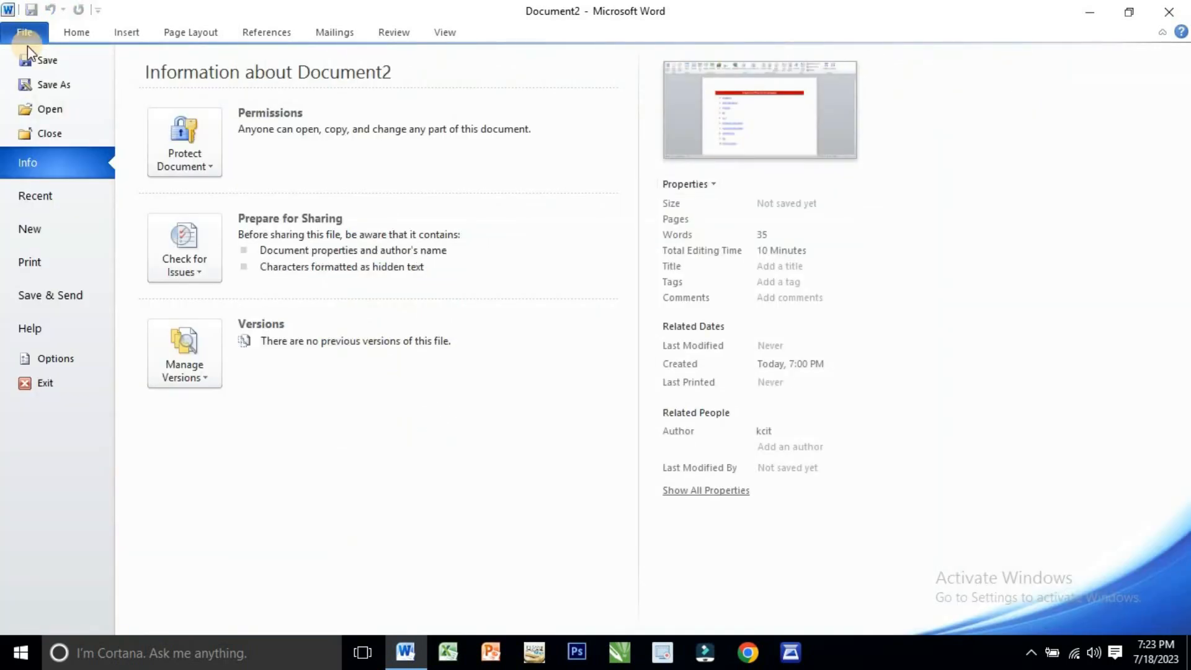
pyautogui.click(45, 59)
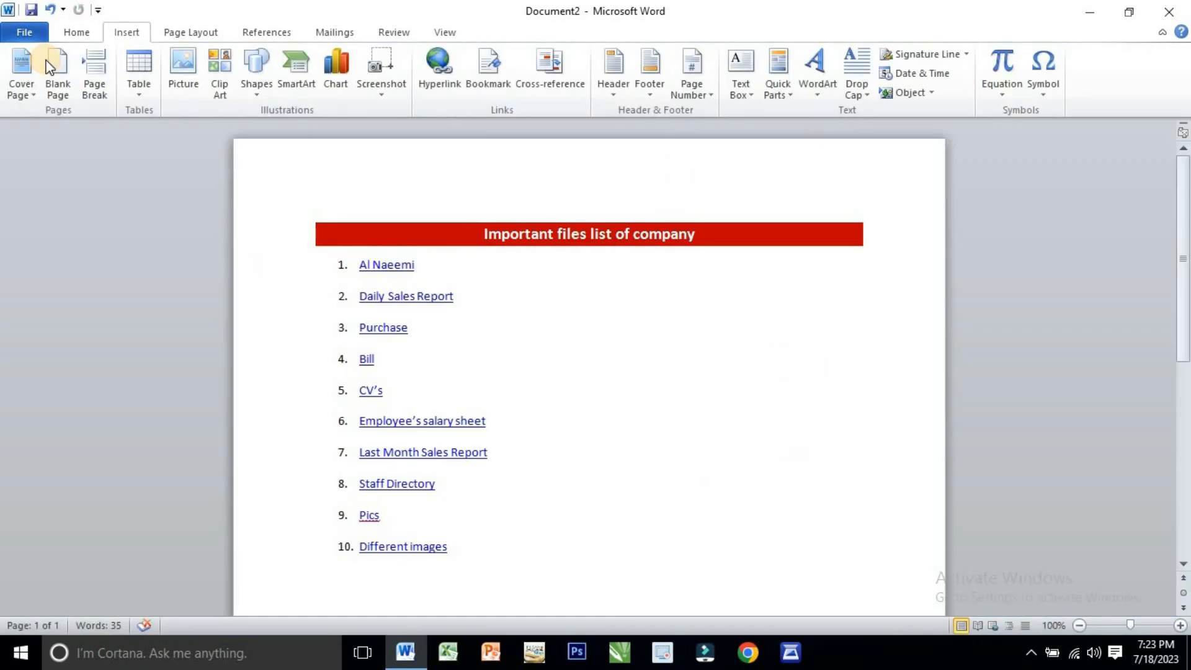
pyautogui.moveTo(135, 196); pyautogui.dragTo(128, 113)
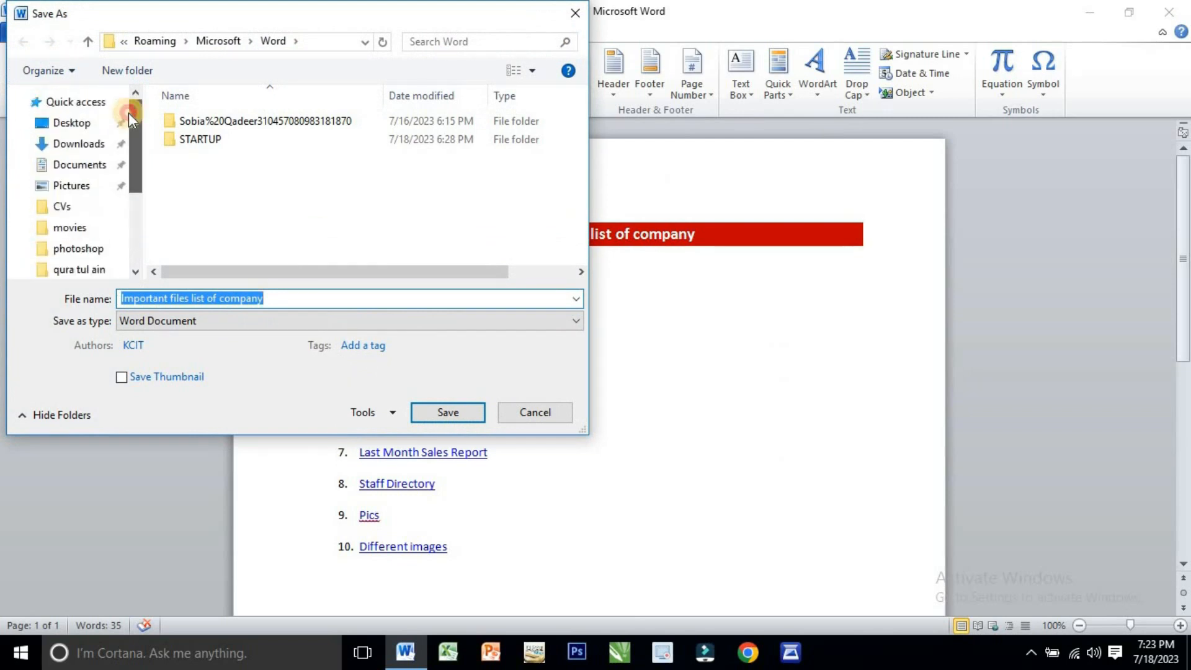
pyautogui.click(71, 122)
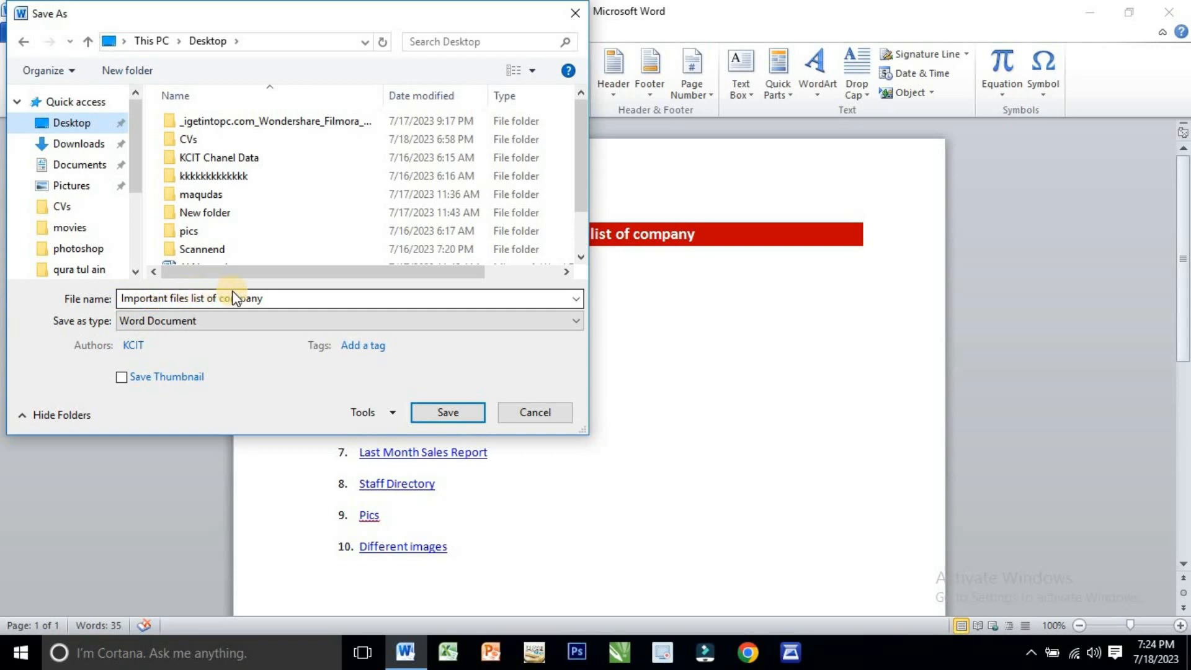
pyautogui.click(451, 409)
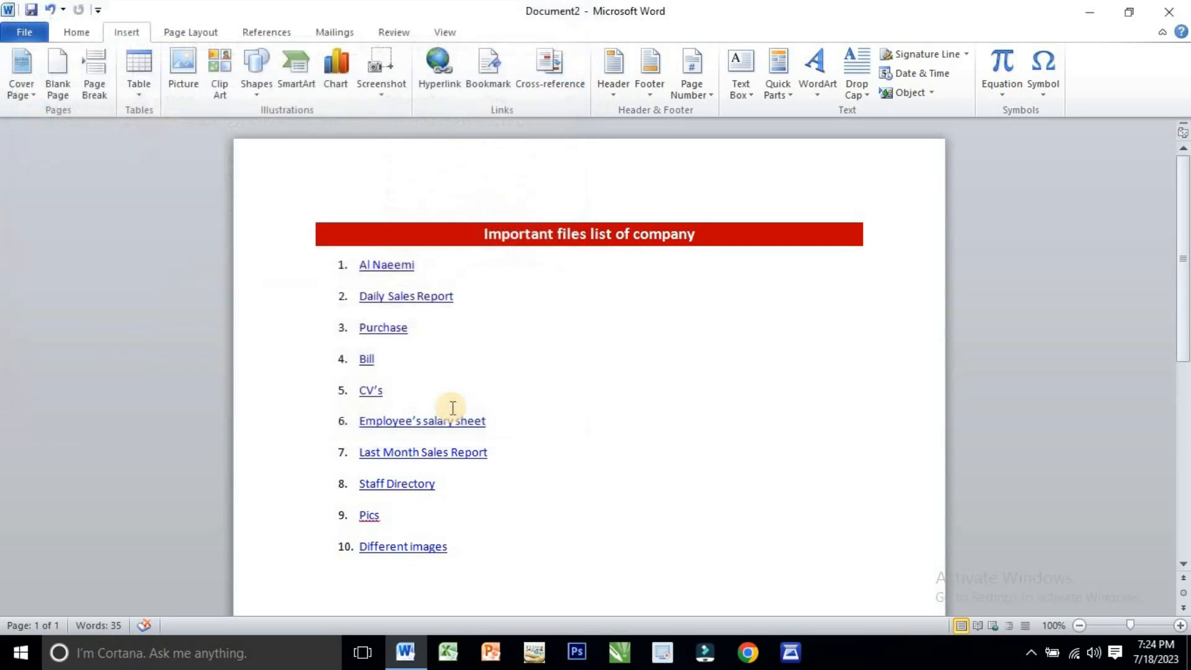
# - Close the document and reopen "Important files list of company" from the Desktop in a maximized window
pyautogui.click(1181, 9)
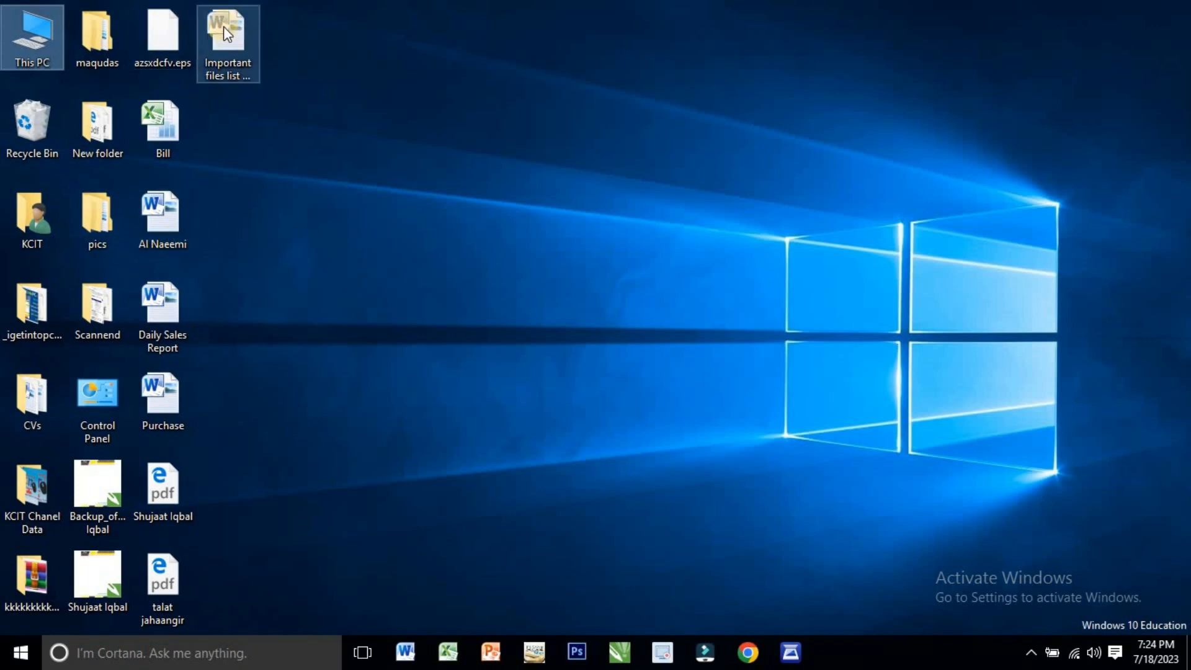
pyautogui.moveTo(223, 26)
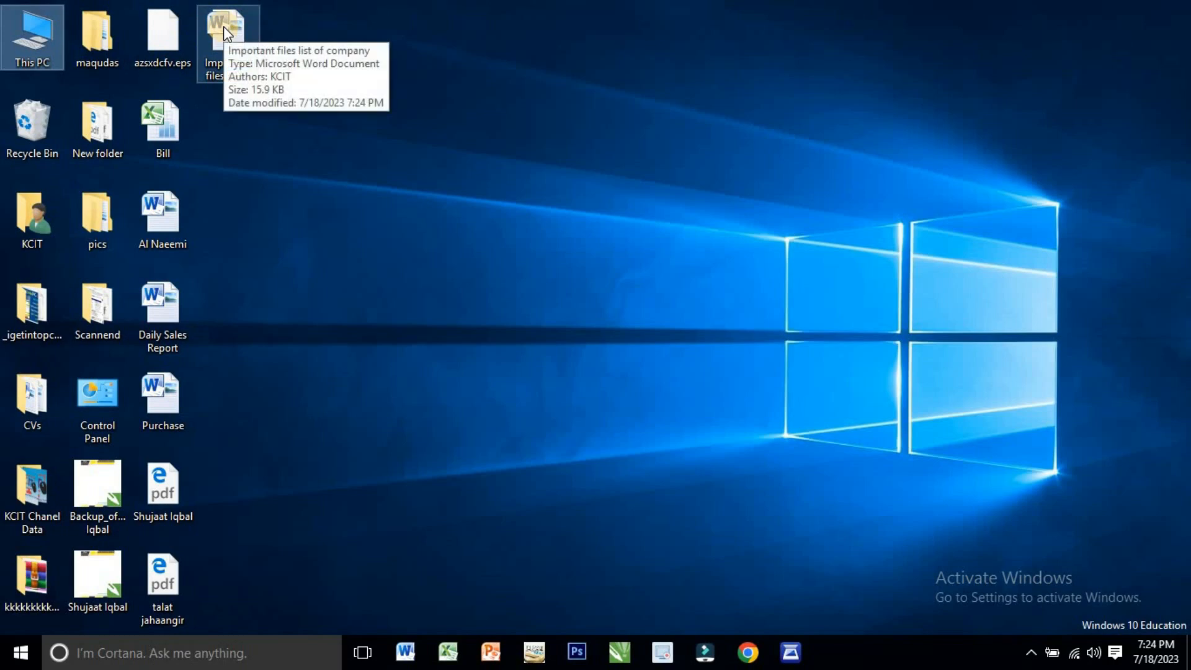
pyautogui.doubleClick(223, 26)
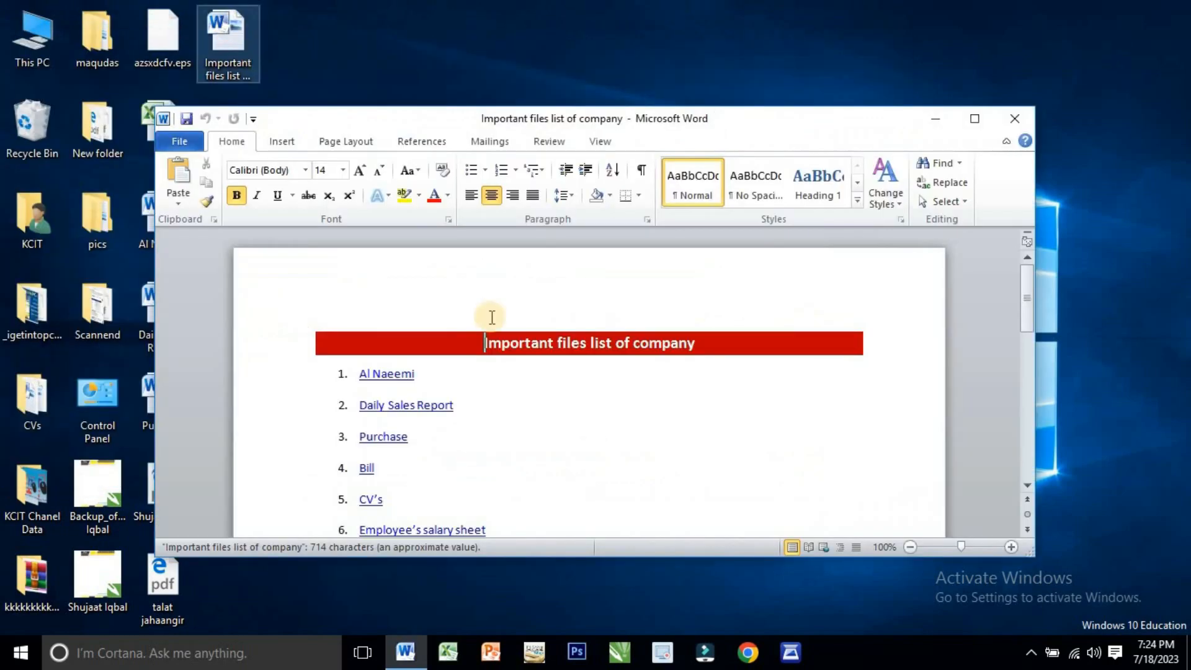
pyautogui.click(975, 119)
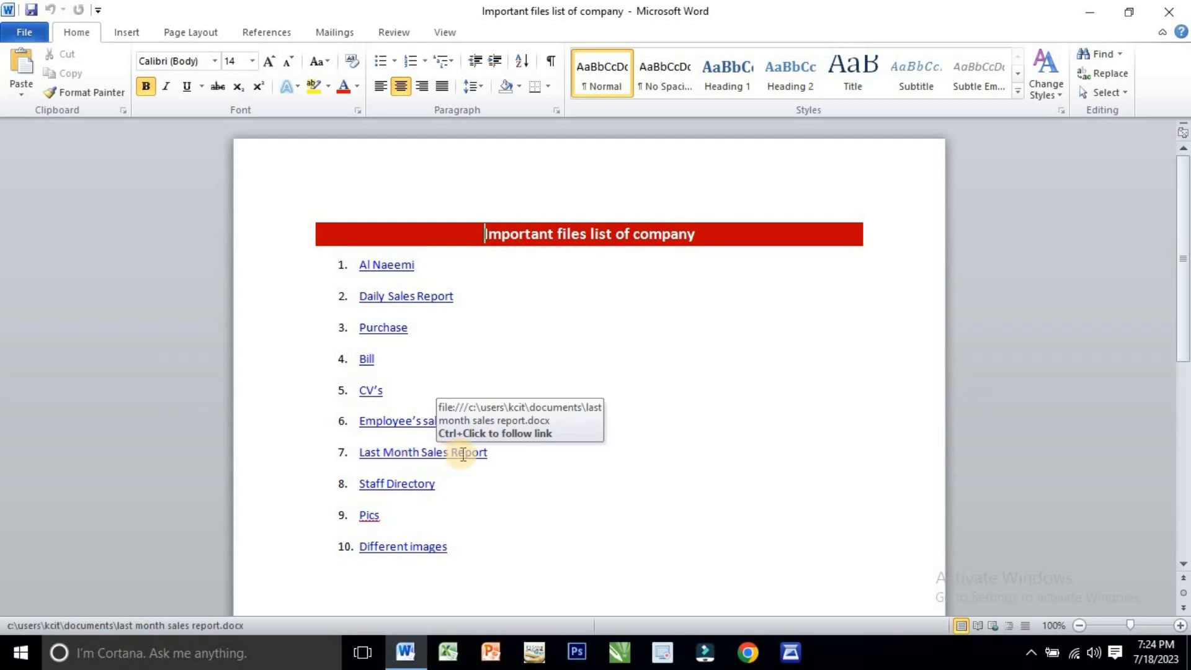
# - Follow the "Last Month Sales Report" link and examine the opened document in a maximized window
pyautogui.keyDown('ctrl'); pyautogui.click(427, 459); pyautogui.keyUp('ctrl')
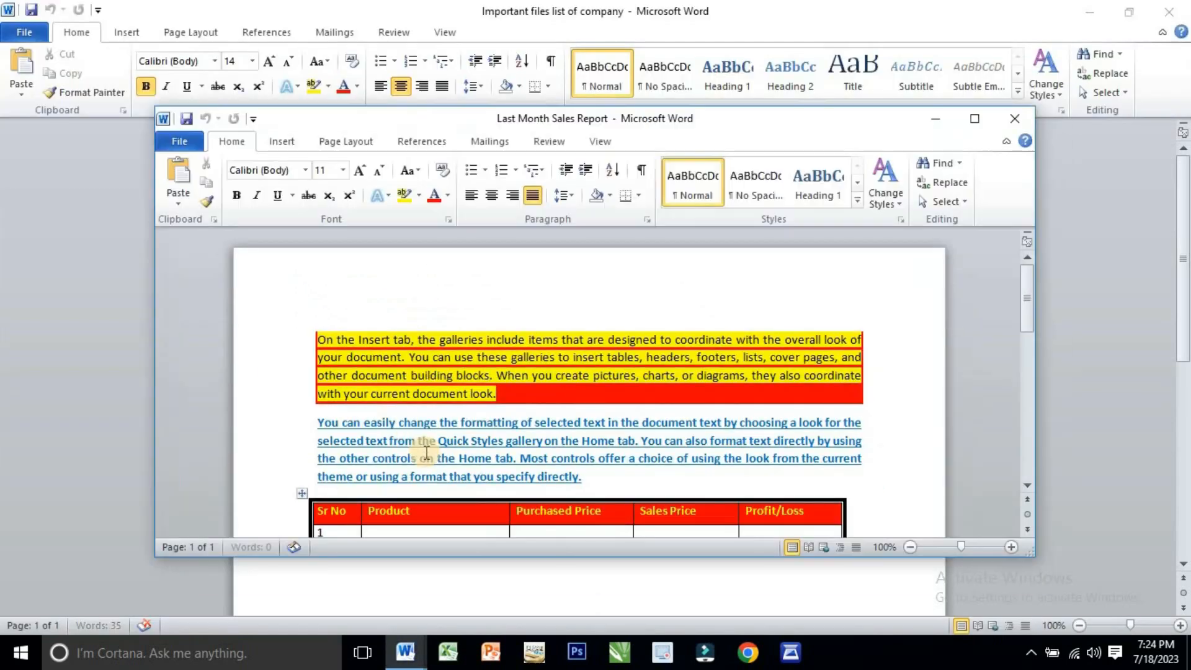
pyautogui.click(985, 124)
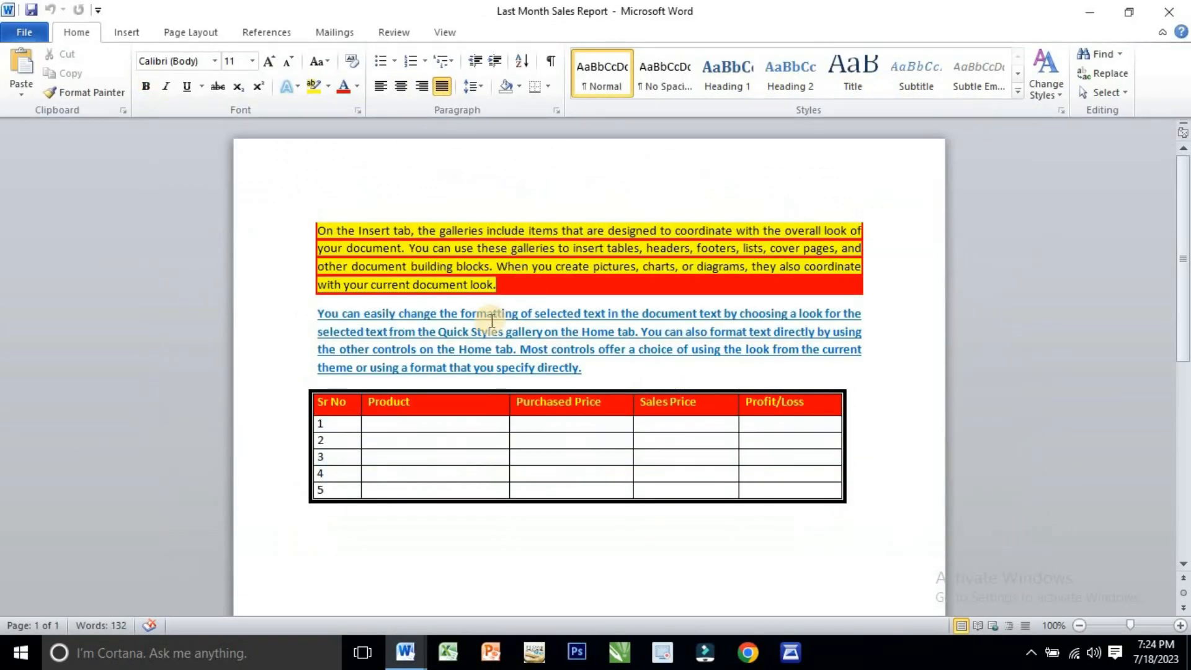
pyautogui.scroll(-2, 467, 258)
pyautogui.scroll(-2, 467, 258)
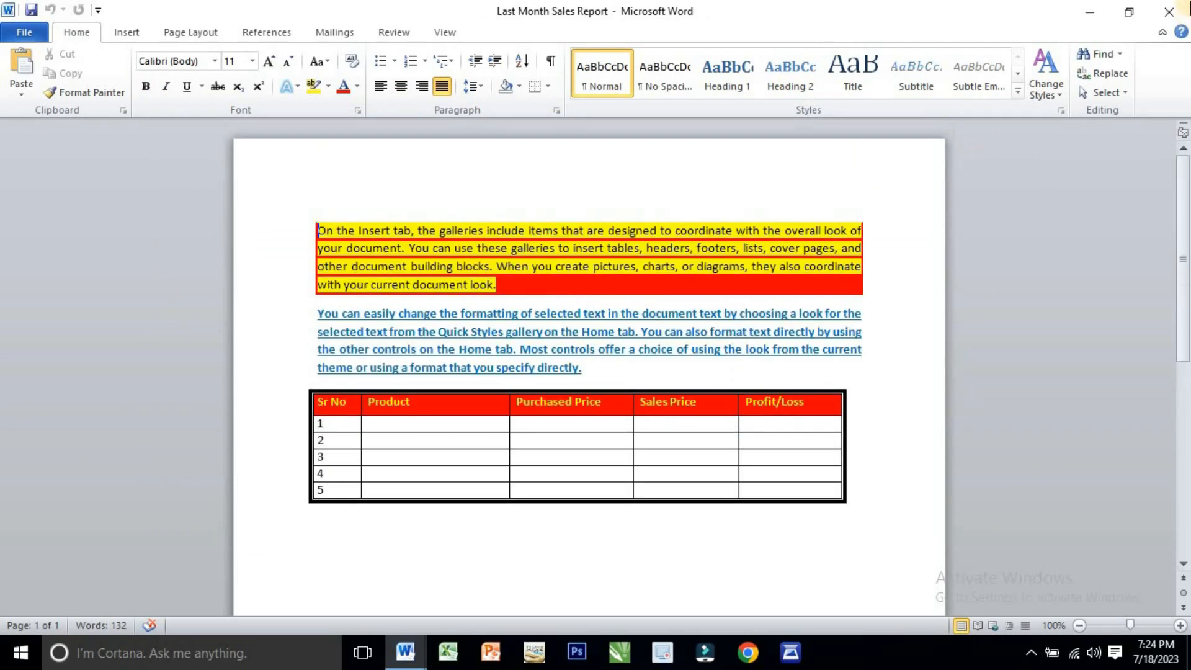
# - Close the Last Month Sales Report document, then test the "Daily Sales Report" link by viewing its document maximized and closing it
pyautogui.click(1168, 12)
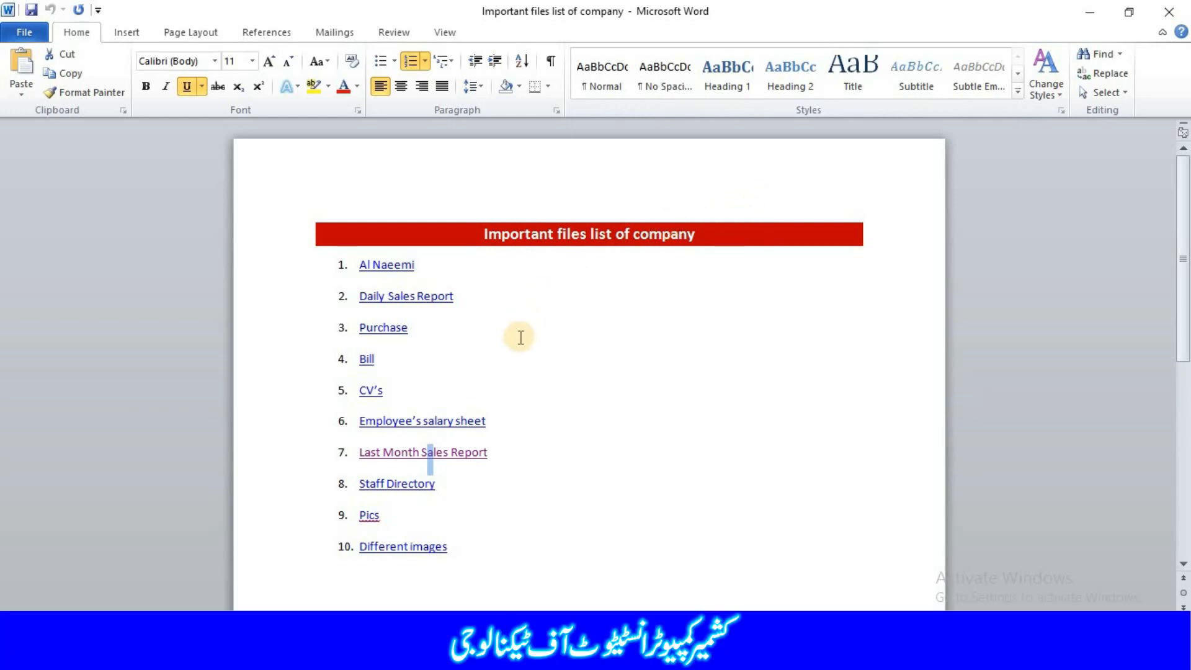
pyautogui.keyDown('ctrl'); pyautogui.click(409, 301); pyautogui.keyUp('ctrl')
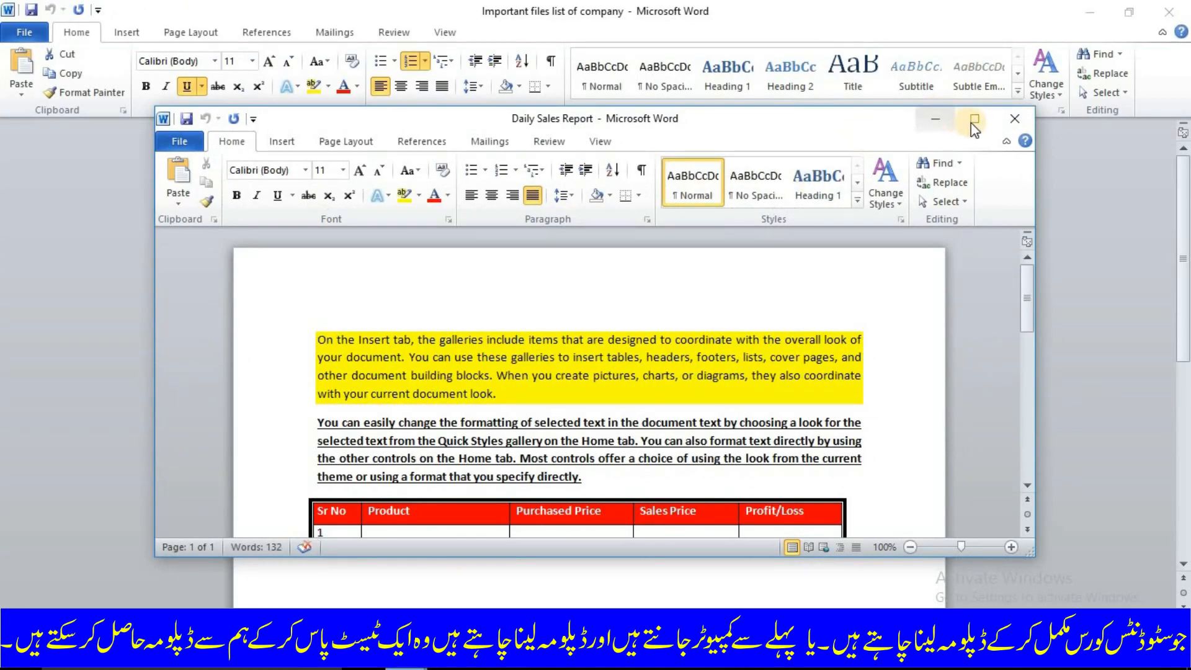
pyautogui.click(973, 120)
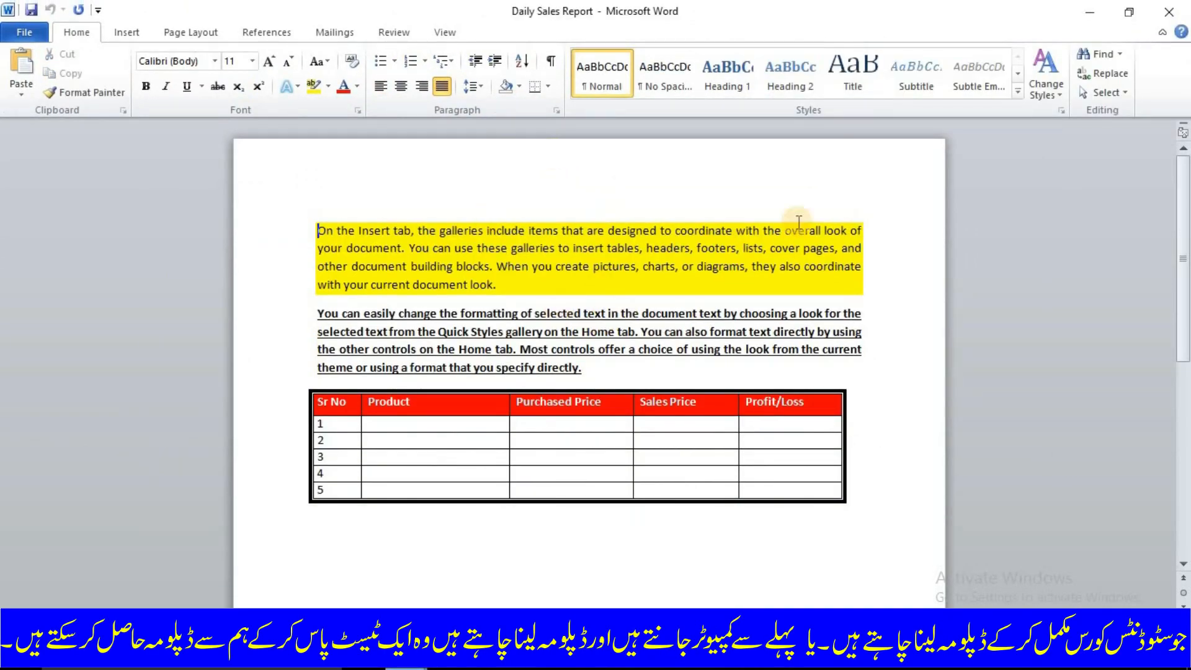
pyautogui.click(1168, 11)
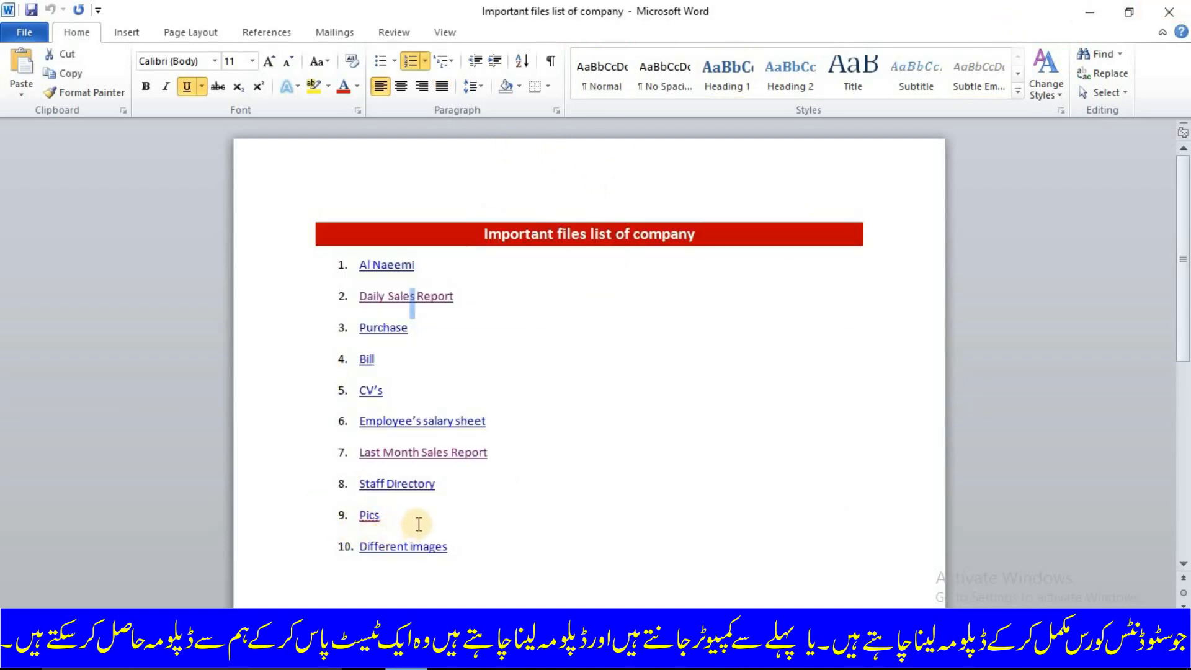
# - Test the "Pics" link twice and the "Different images" link once, closing each opened folder window to return to the list
pyautogui.keyDown('ctrl'); pyautogui.click(367, 517); pyautogui.keyUp('ctrl')
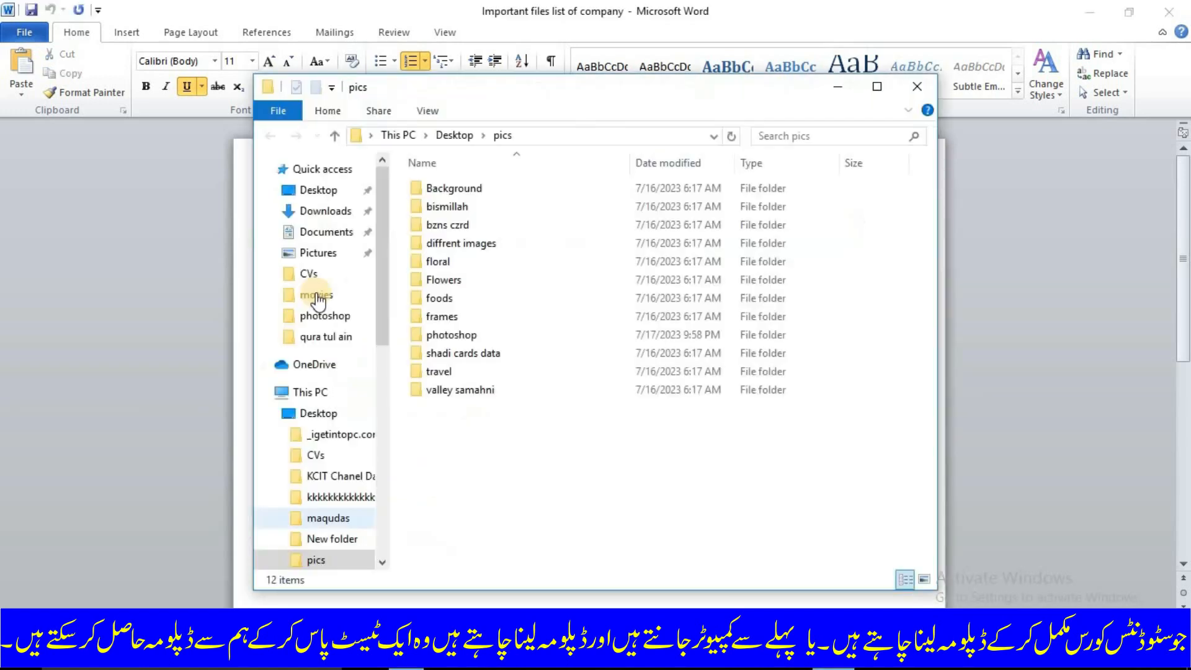
pyautogui.click(917, 86)
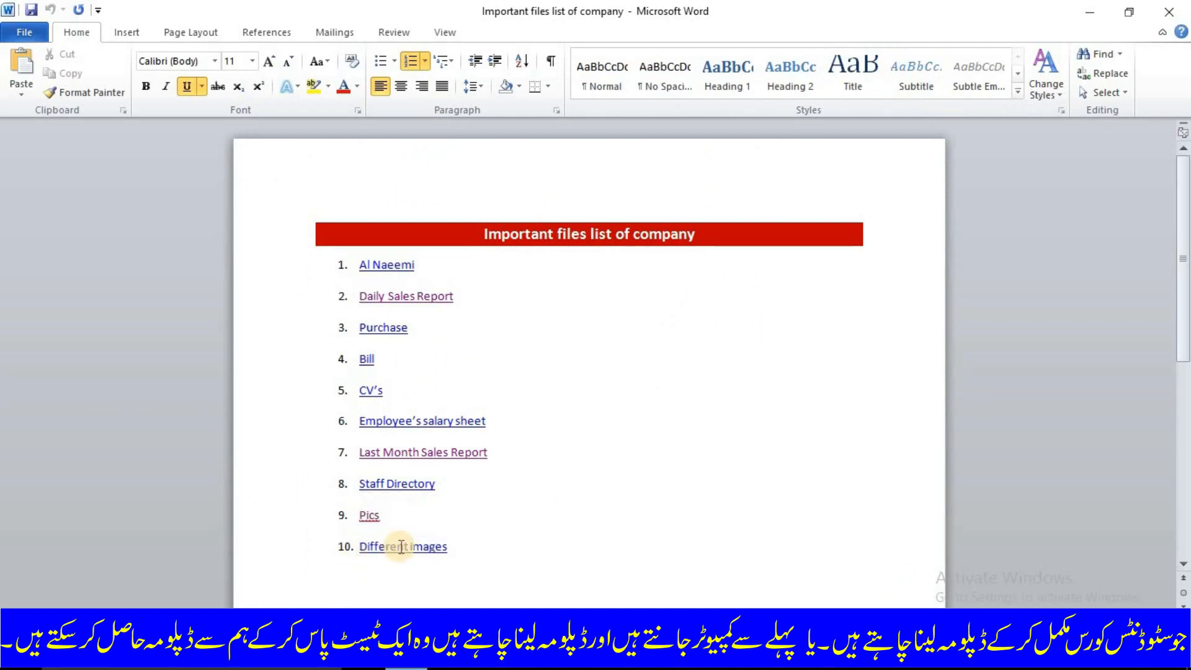
pyautogui.keyDown('ctrl'); pyautogui.click(367, 517); pyautogui.keyUp('ctrl')
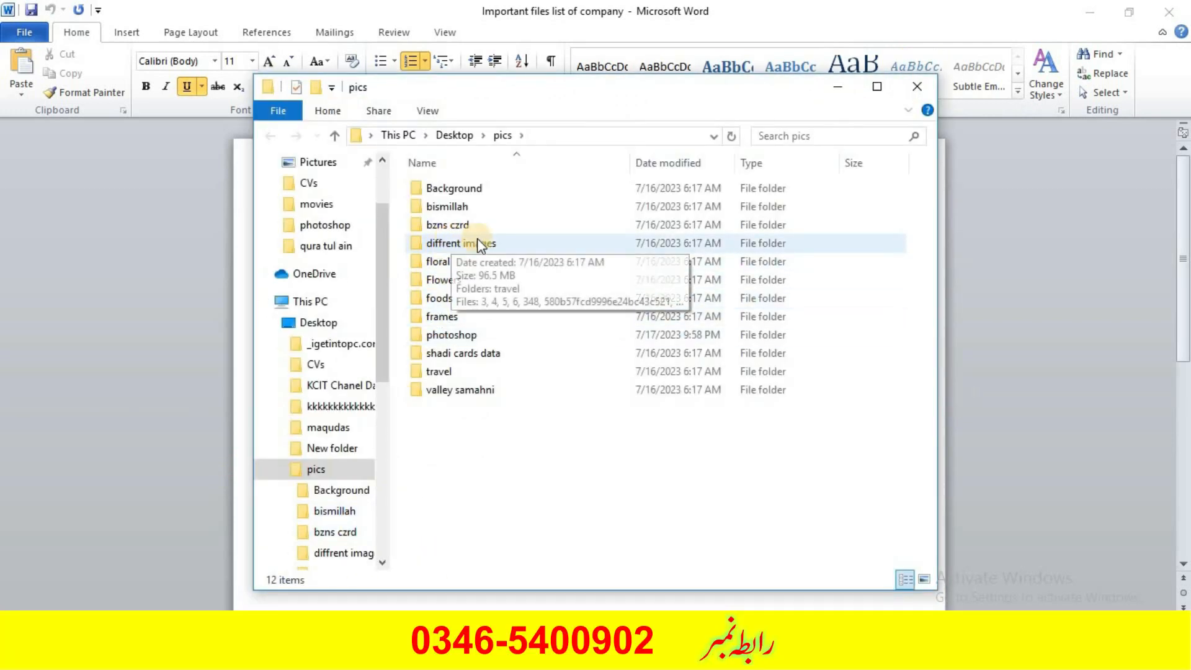
pyautogui.click(917, 86)
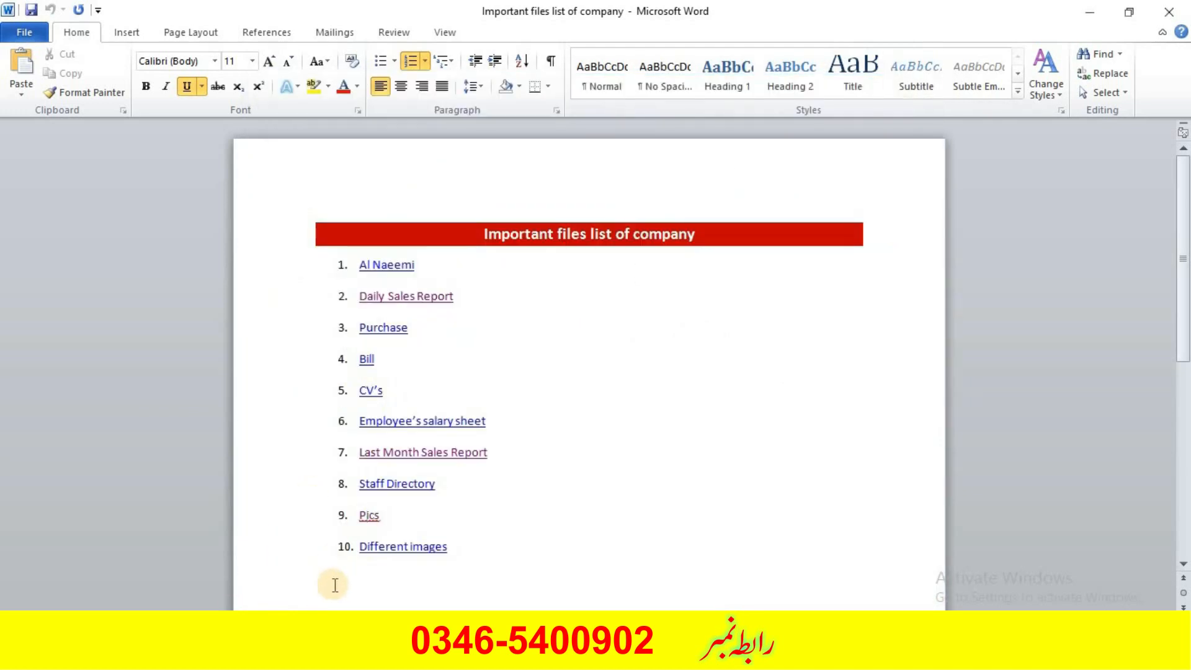
pyautogui.keyDown('ctrl'); pyautogui.click(409, 547); pyautogui.keyUp('ctrl')
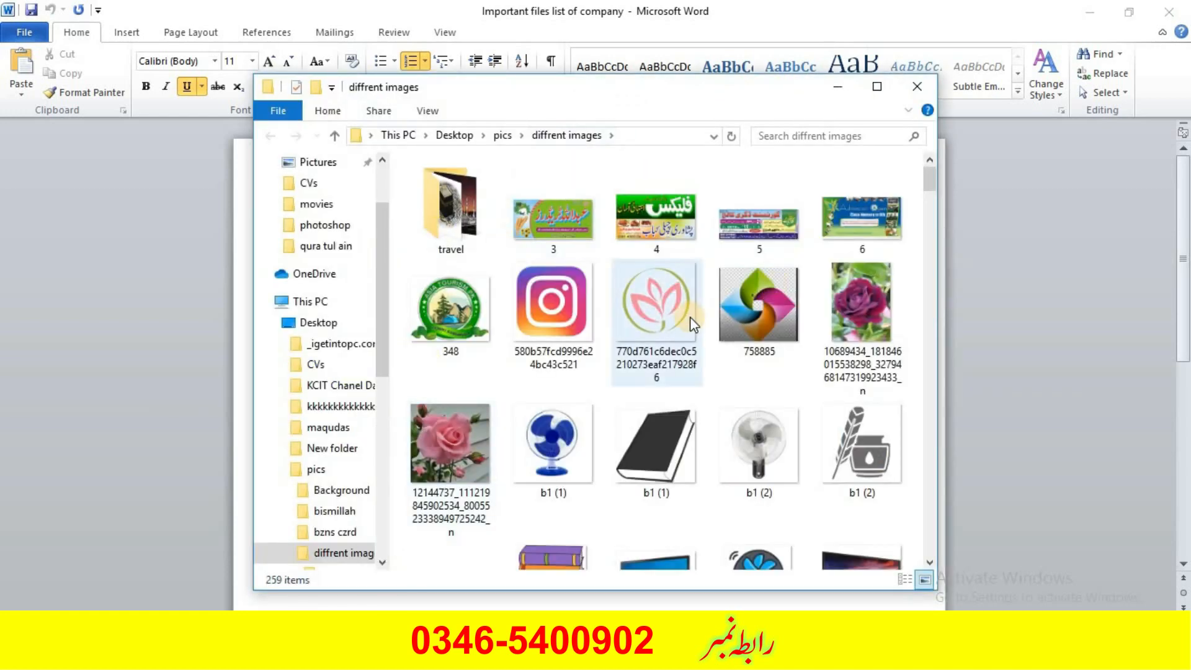
pyautogui.click(915, 87)
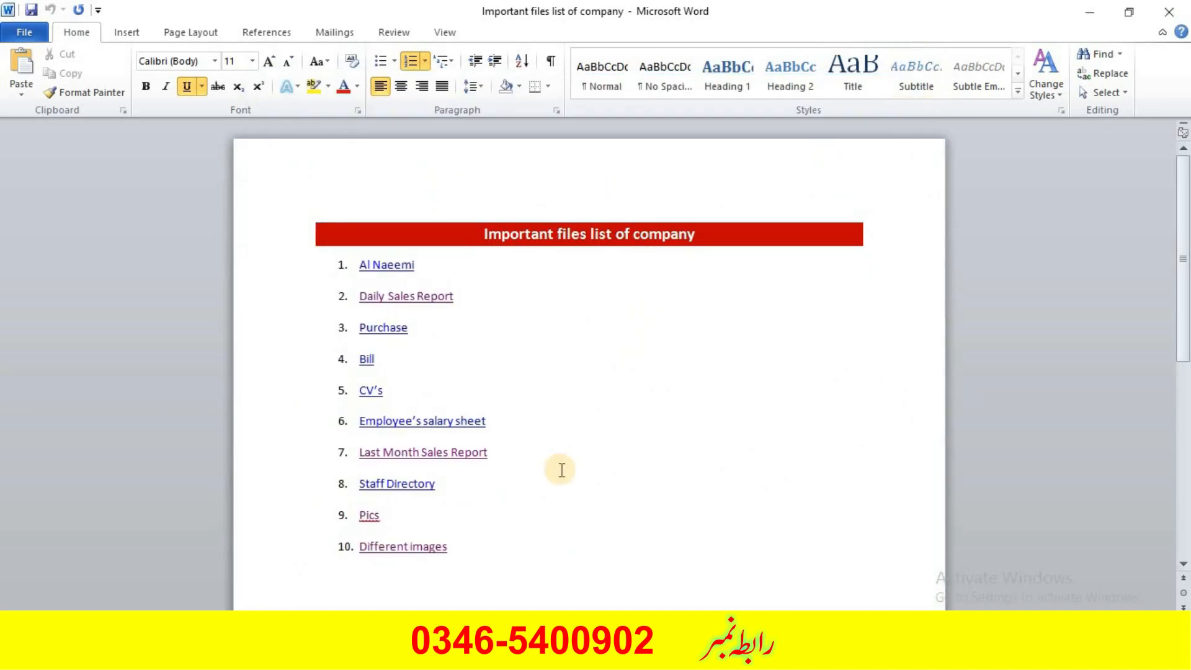